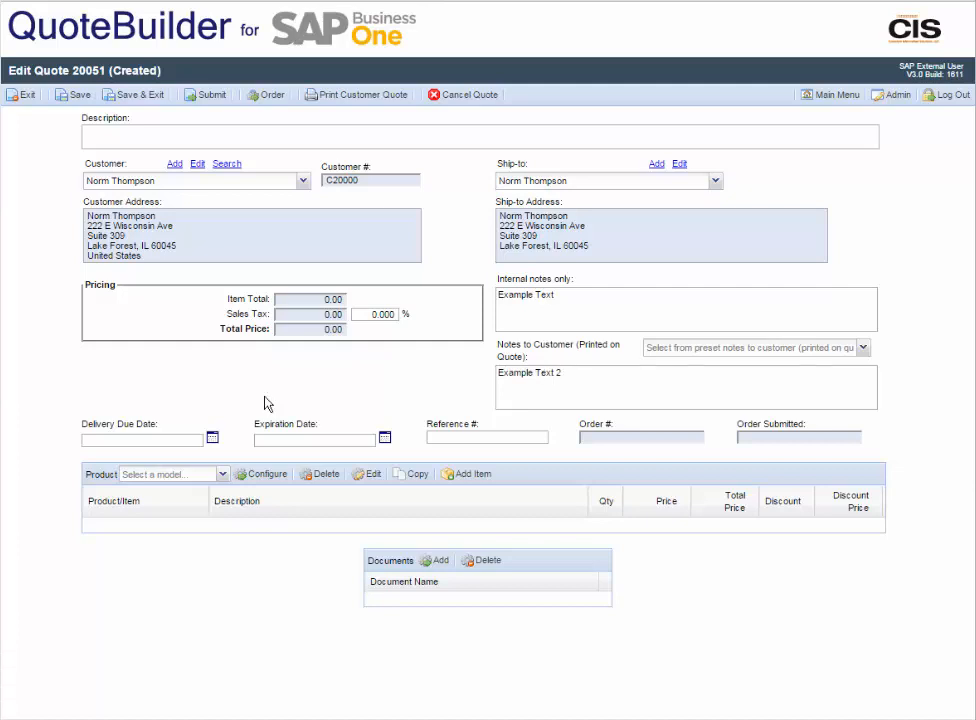
Set the quote's delivery due date to 12/31/2014
click(212, 437)
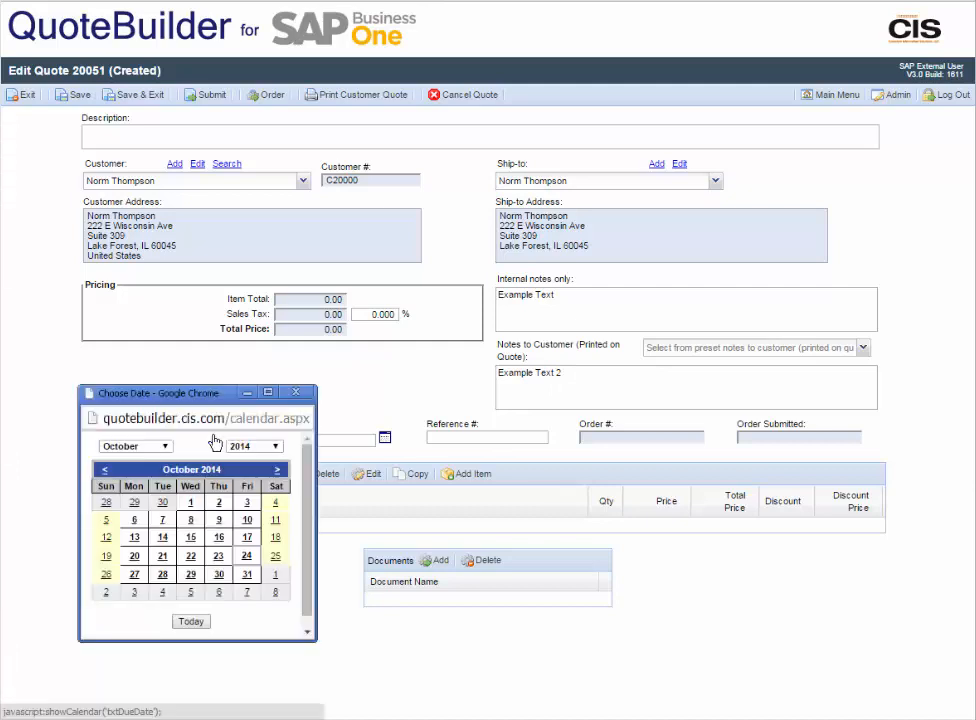
click(150, 446)
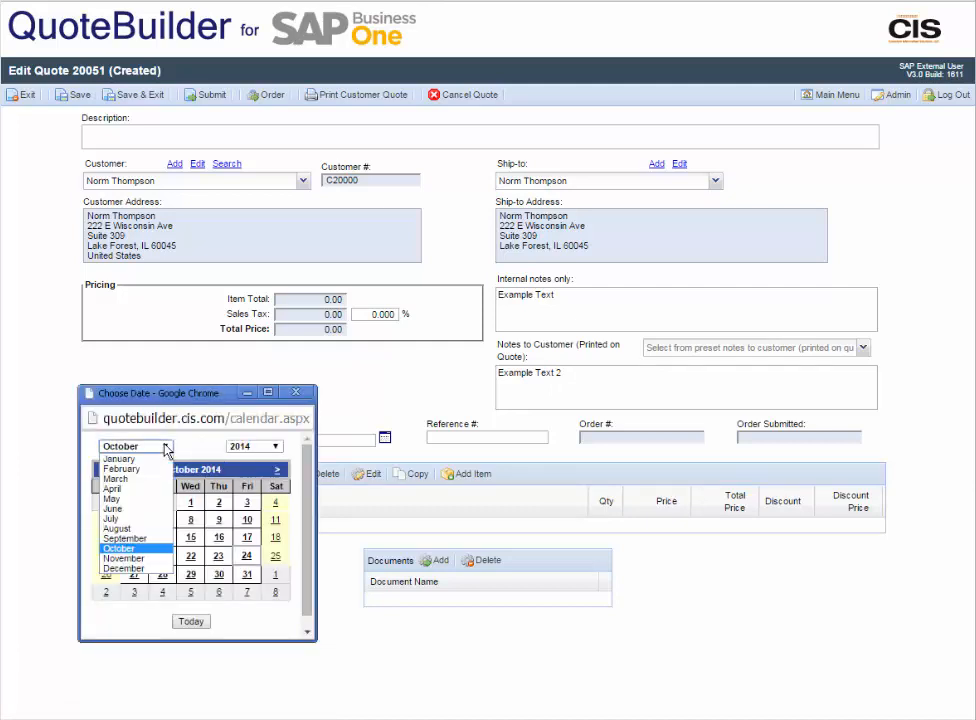
click(146, 569)
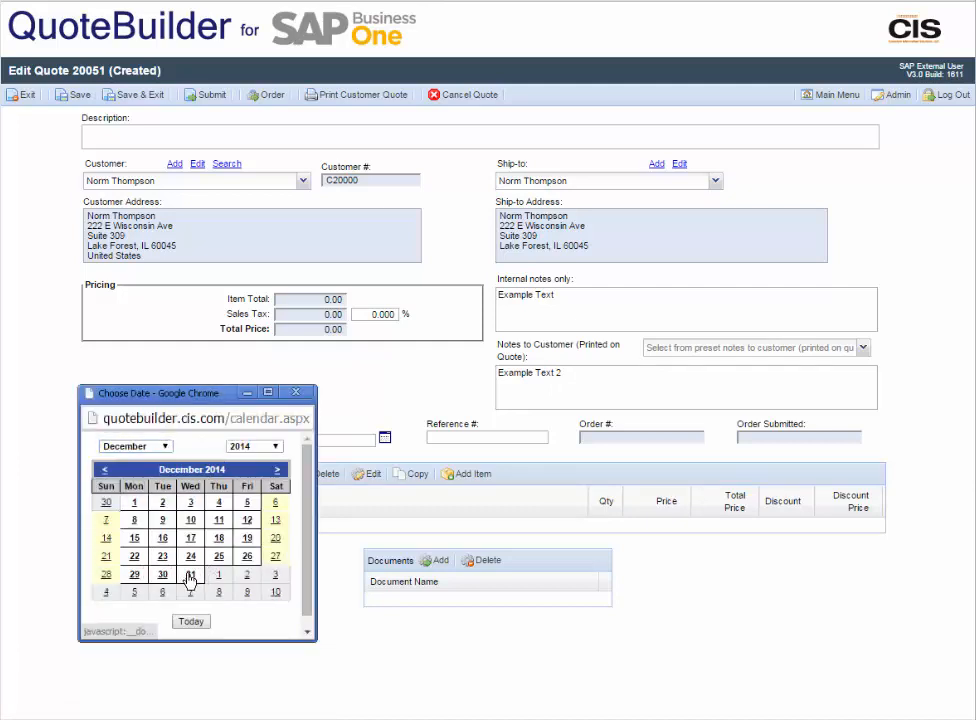
click(189, 575)
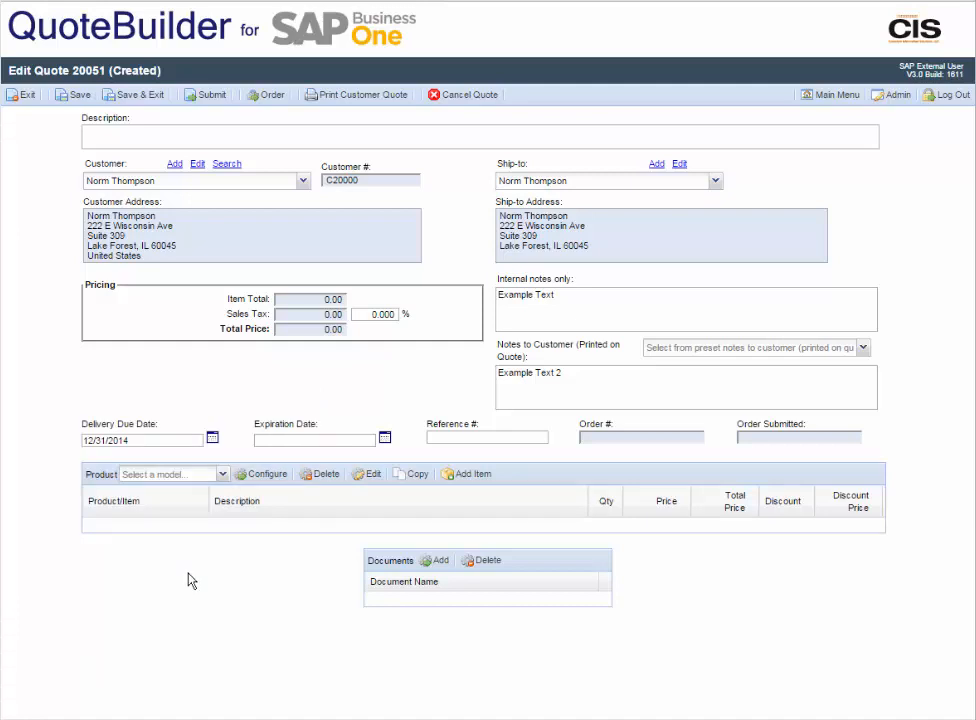
Set the quote's expiration date to 11/30/2014
click(384, 437)
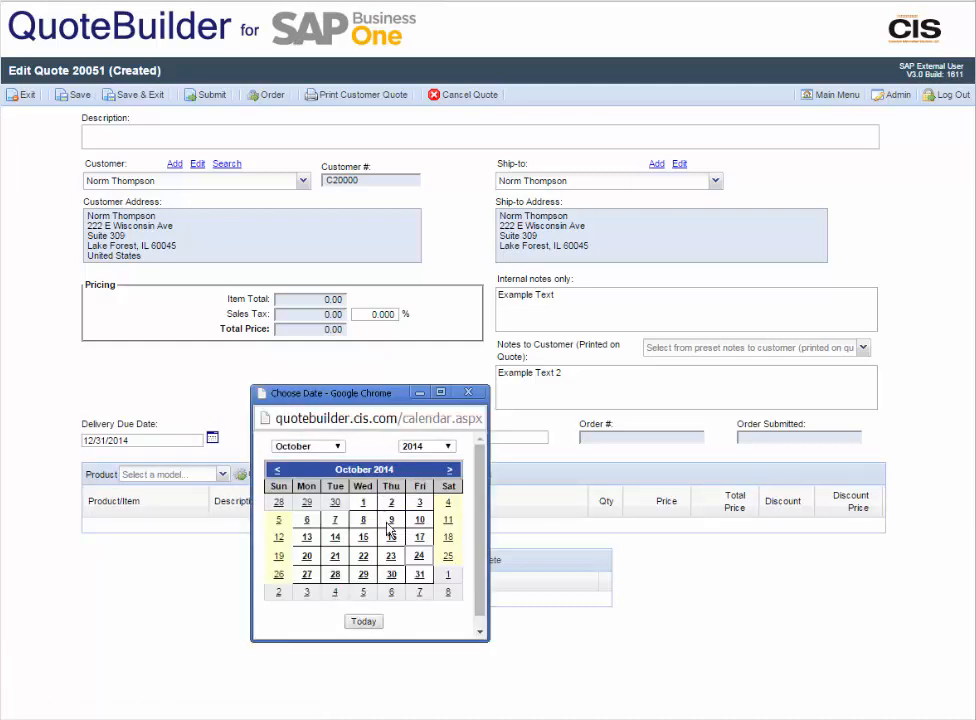
click(339, 449)
click(305, 558)
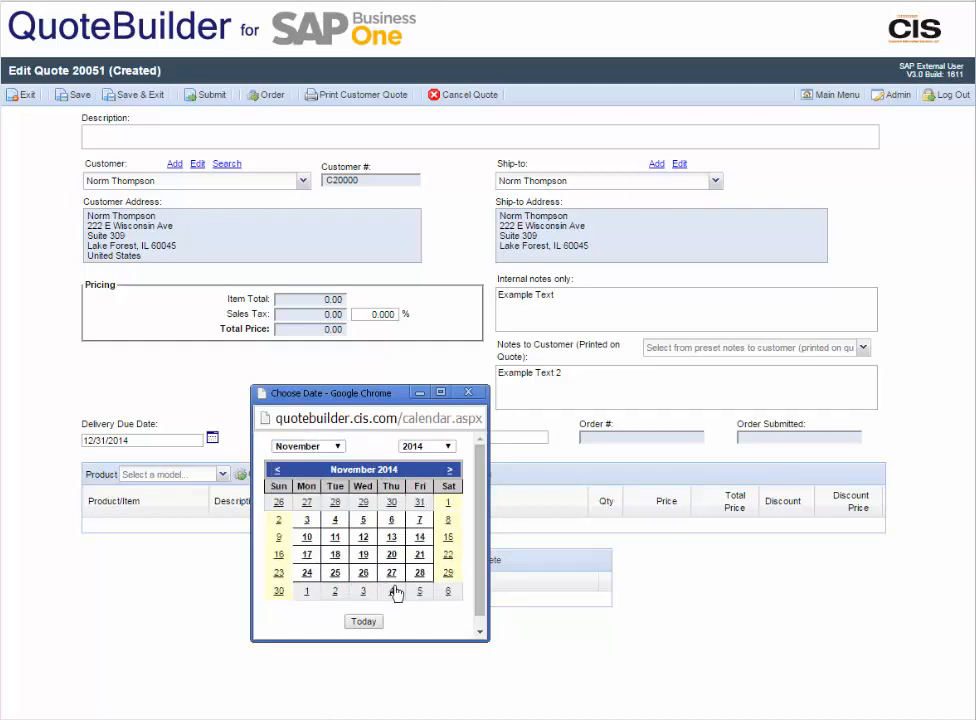
click(279, 592)
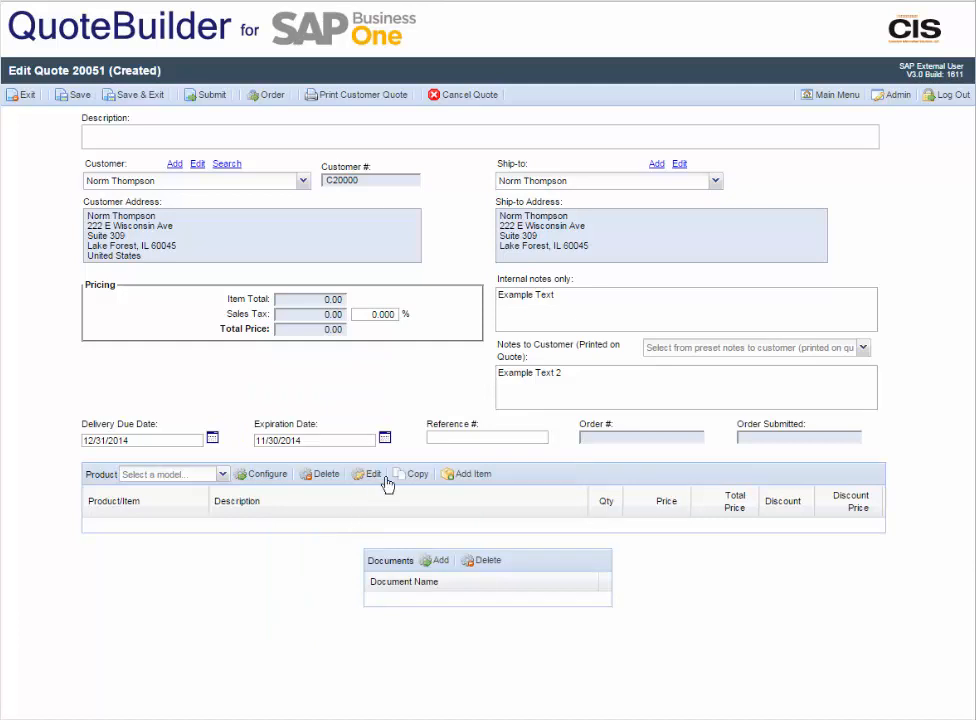
Enter SAP as the quote's reference number
click(438, 436)
text(SA)
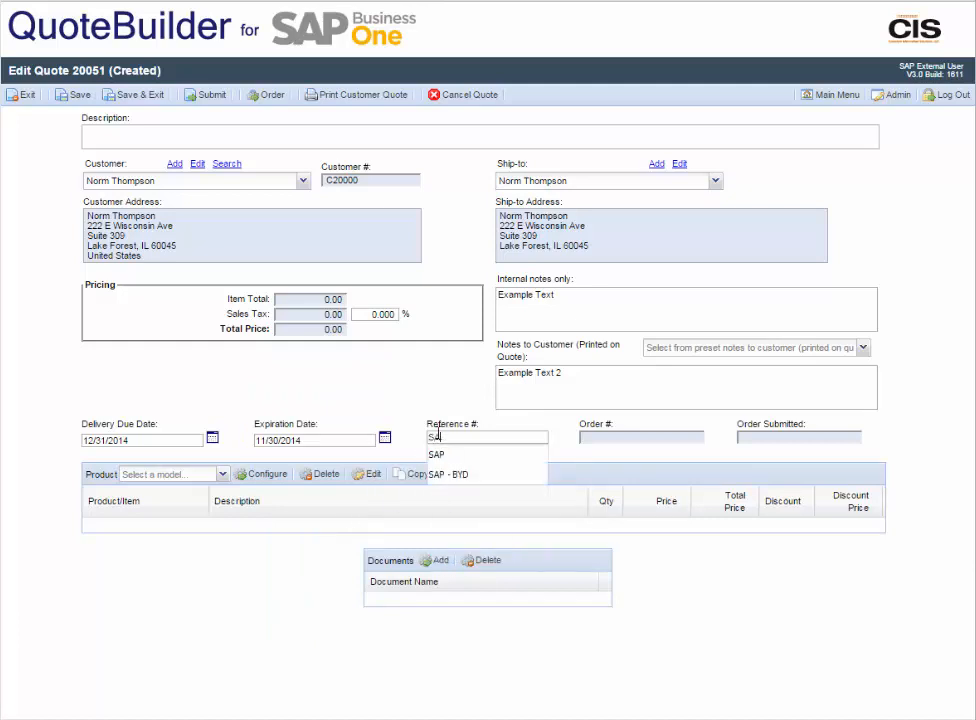
text(P)
click(457, 454)
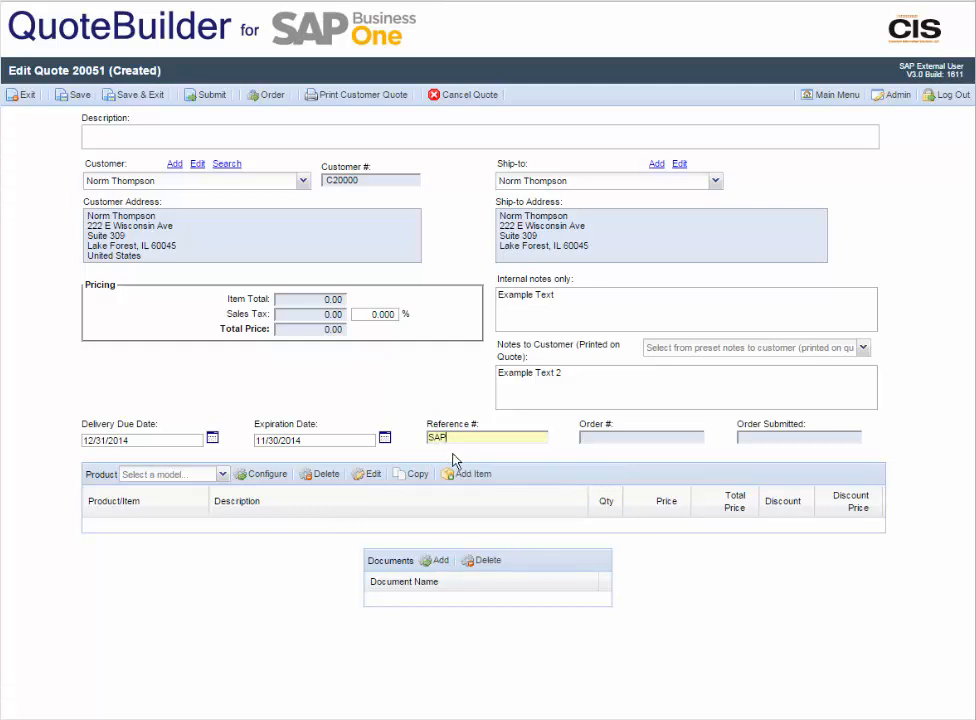
Start configuring the Trailer Configurator product and dismiss its welcome message, turning off the option to always show it
click(222, 475)
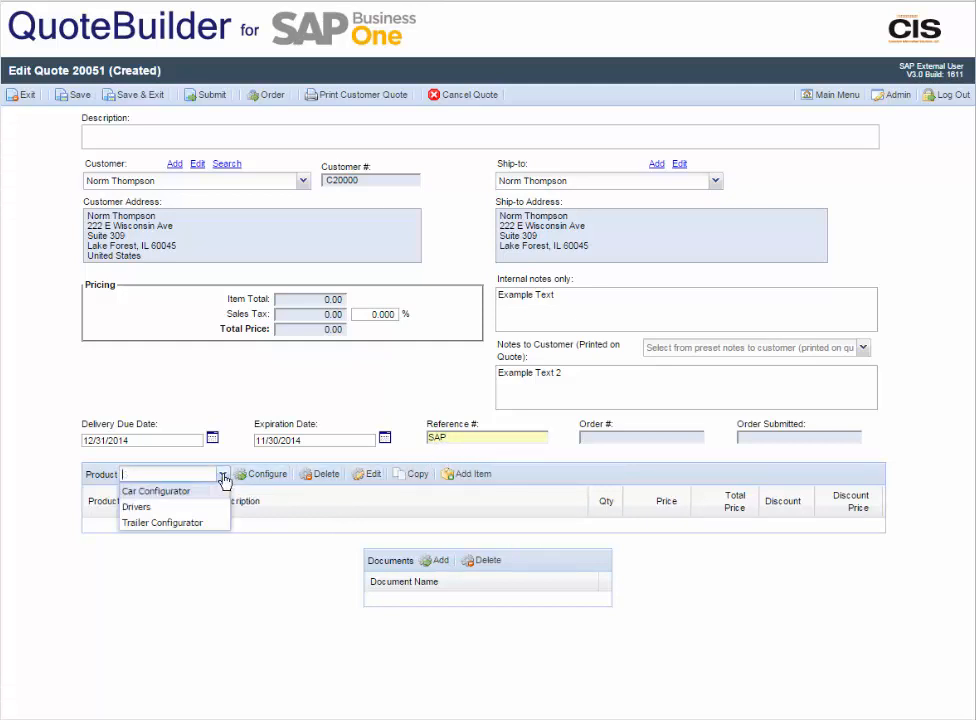
click(187, 524)
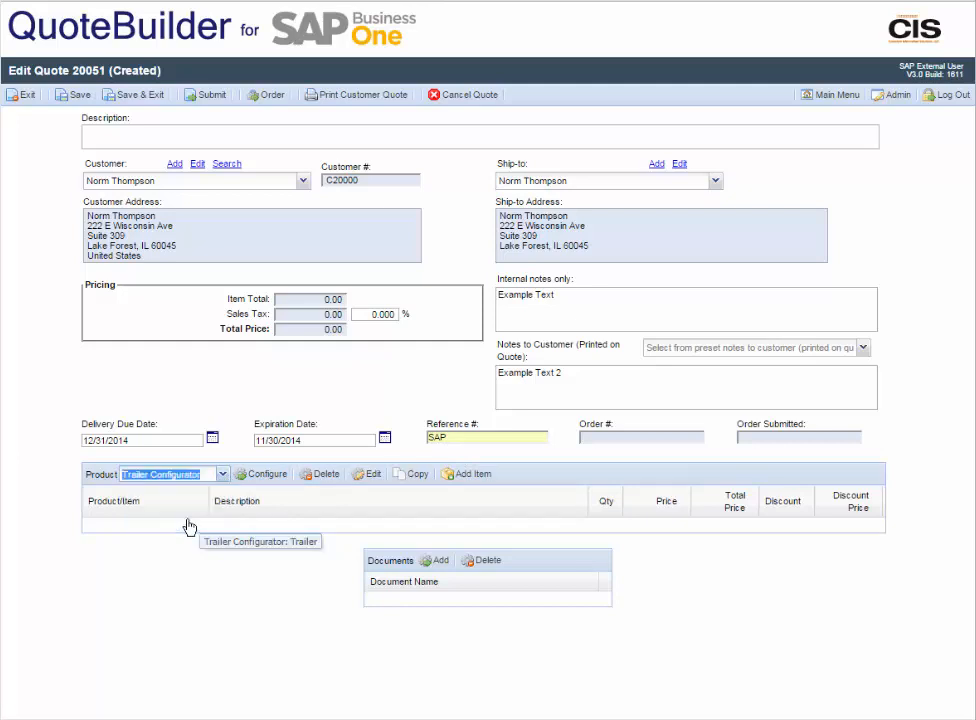
click(258, 475)
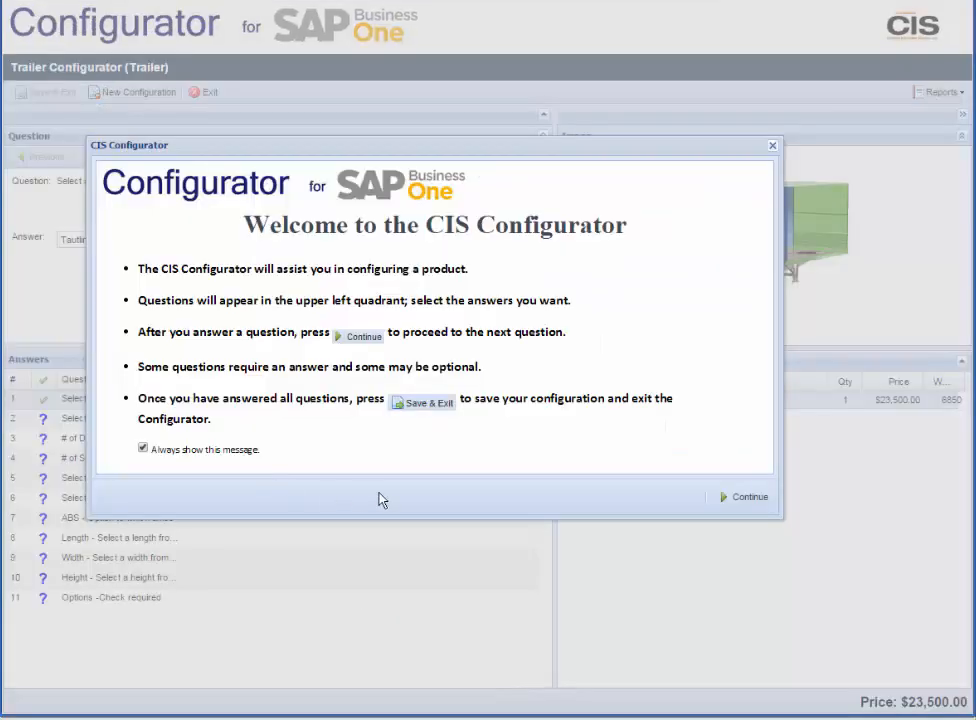
click(143, 449)
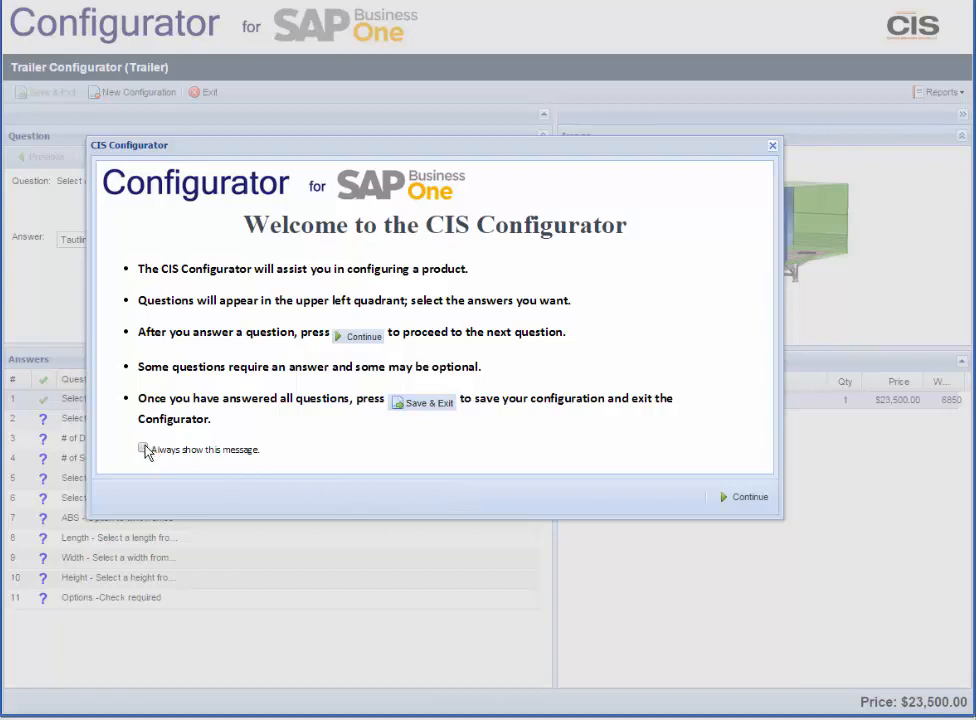
click(745, 500)
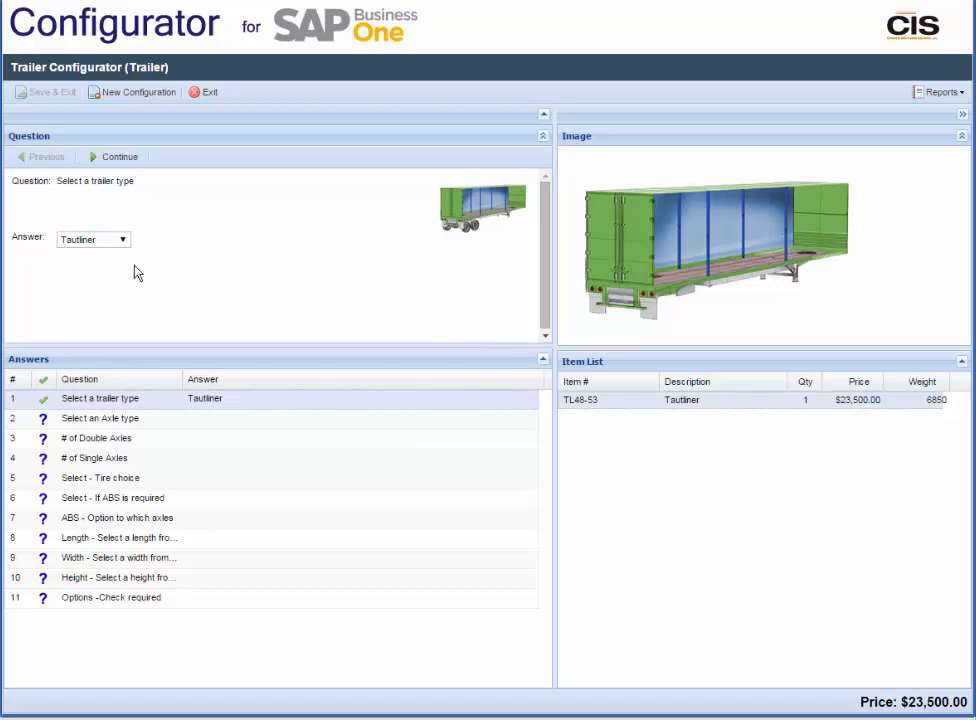
Try the Van and Flat bed trailer types and set the trailer type back to Tautliner
click(112, 241)
click(108, 274)
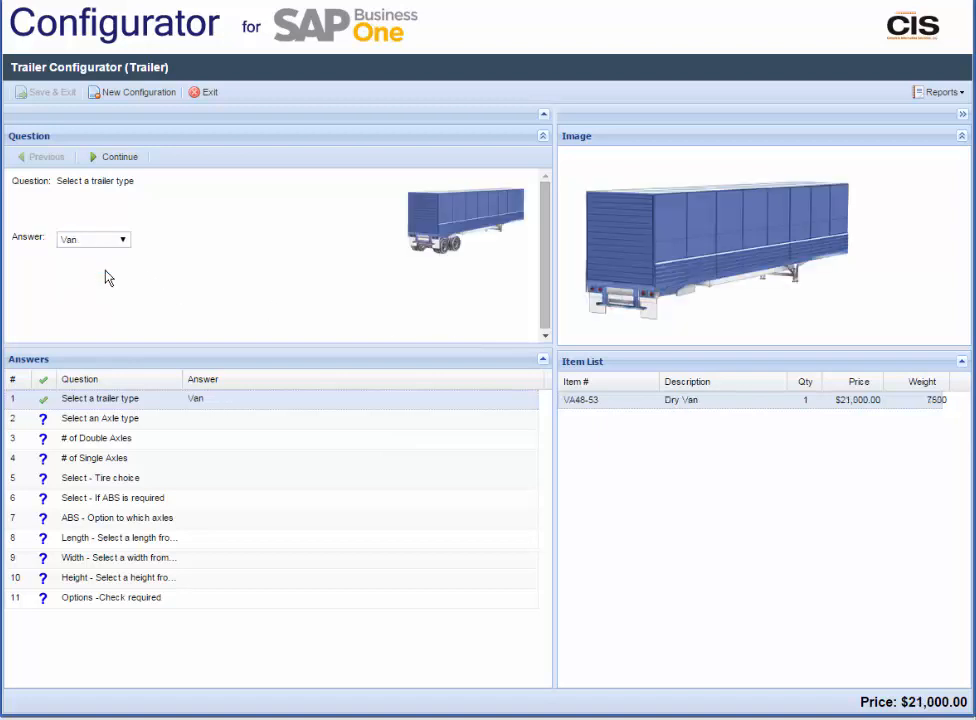
click(115, 243)
click(102, 283)
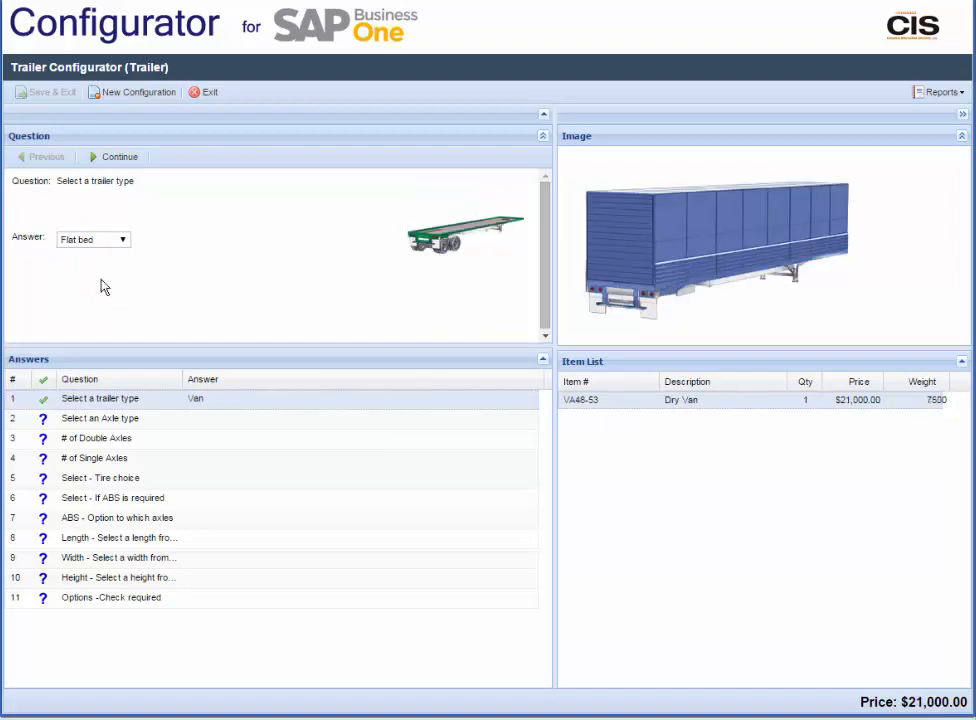
click(100, 240)
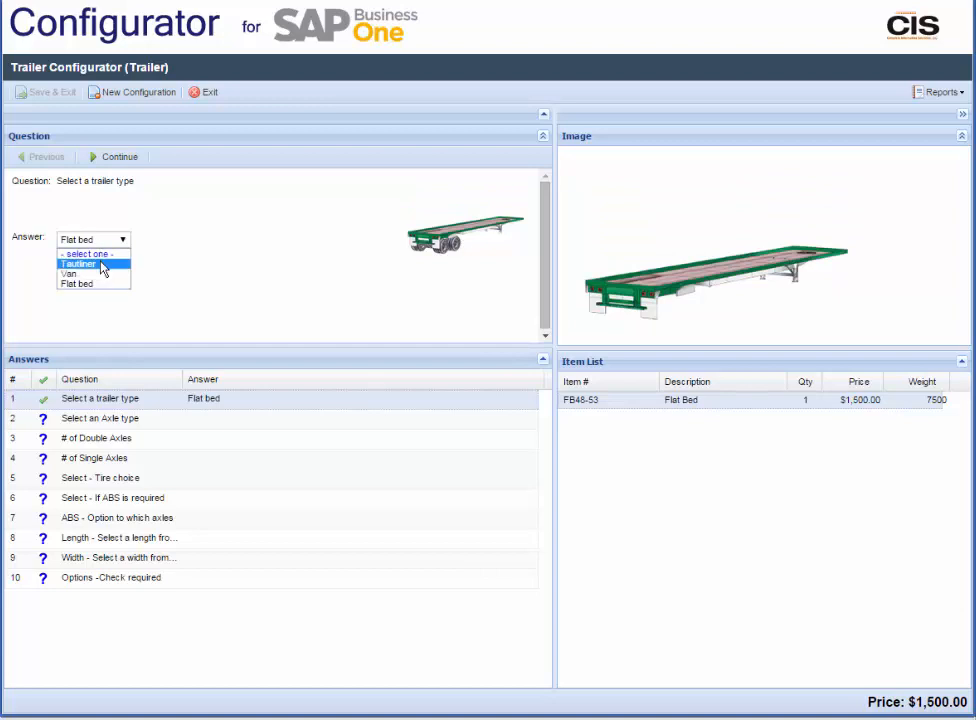
click(100, 262)
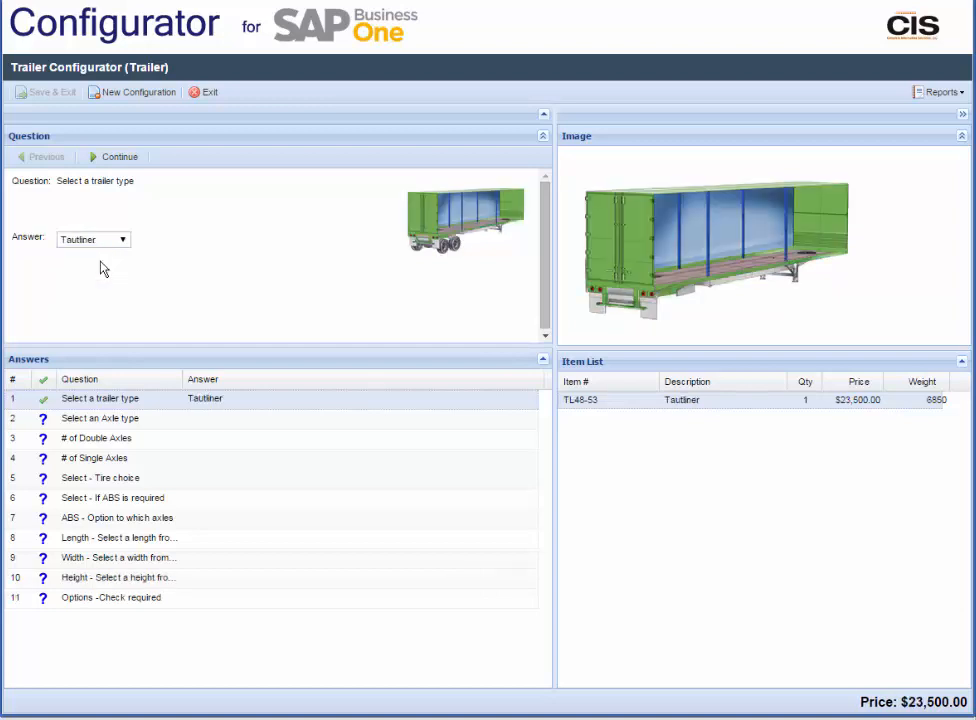
Set the axle type to Single (Single wheeled 2X1) and the number of single axles to 4
click(127, 418)
click(158, 240)
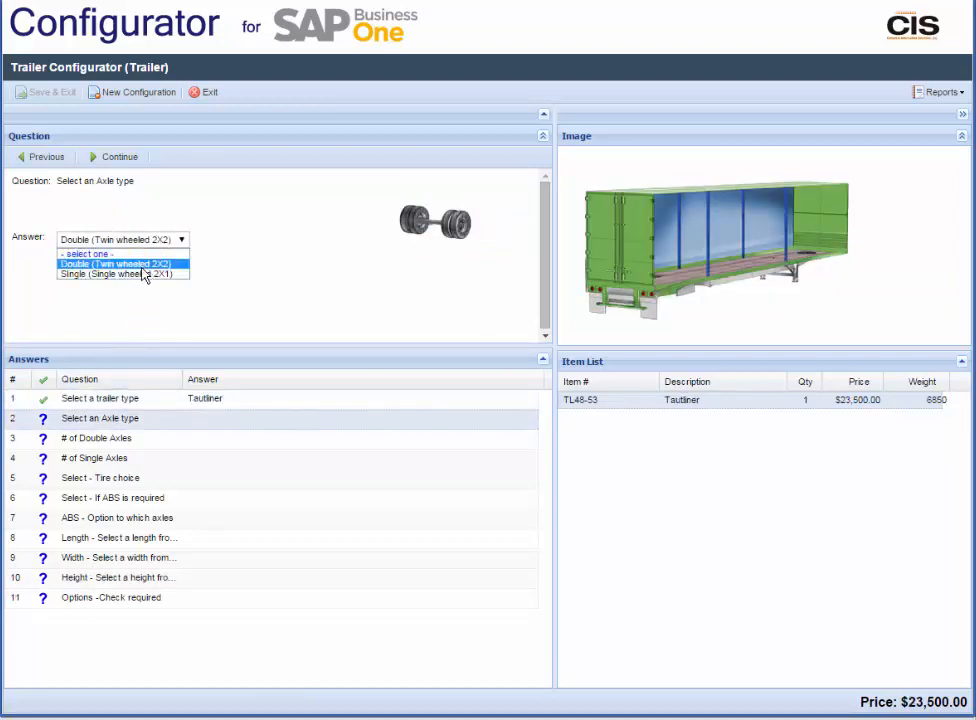
click(142, 277)
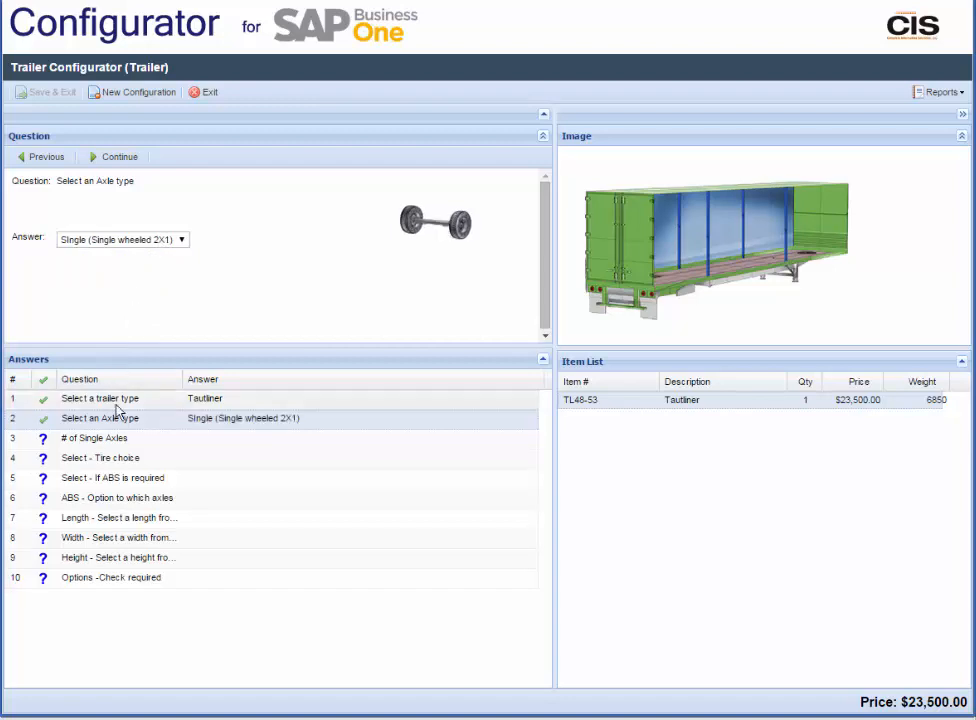
click(118, 438)
click(115, 243)
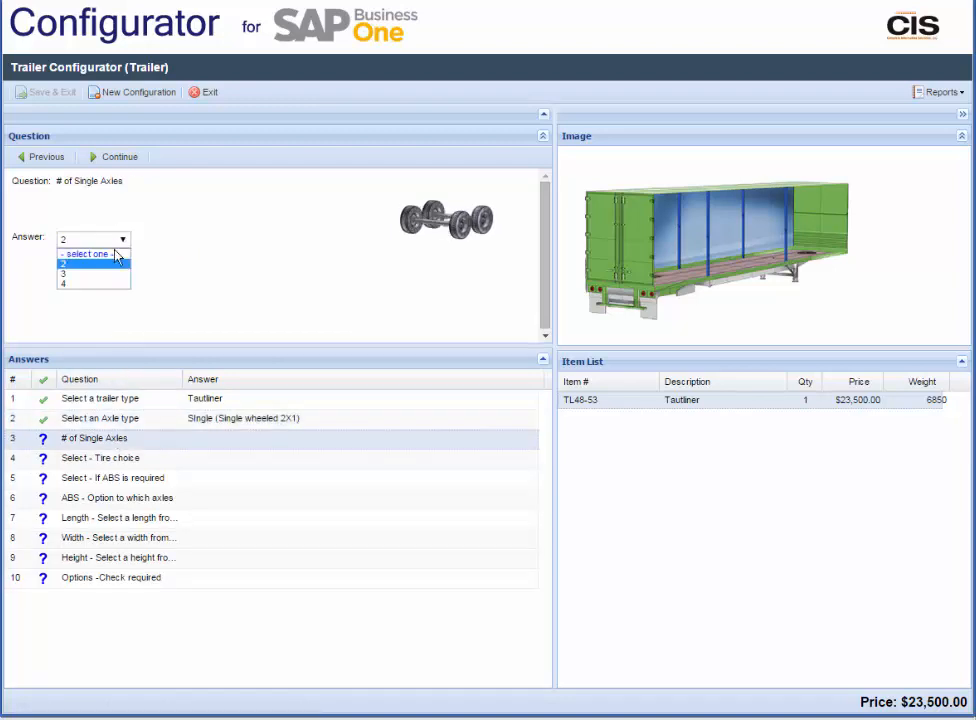
click(103, 283)
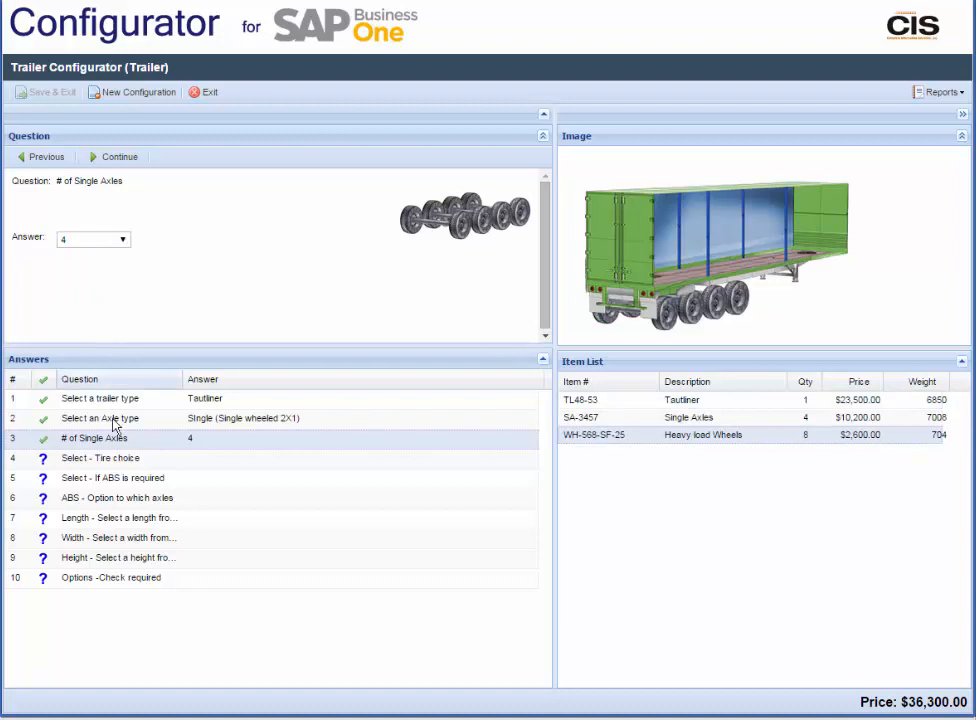
Choose Firestone as the trailer's tire brand
click(118, 458)
click(121, 241)
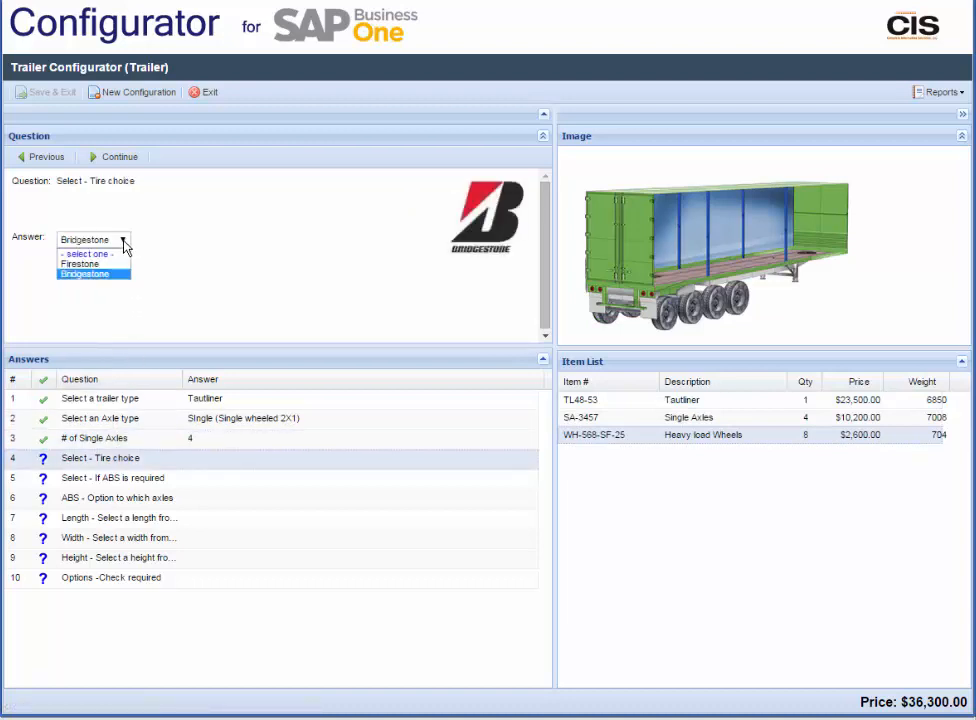
click(115, 264)
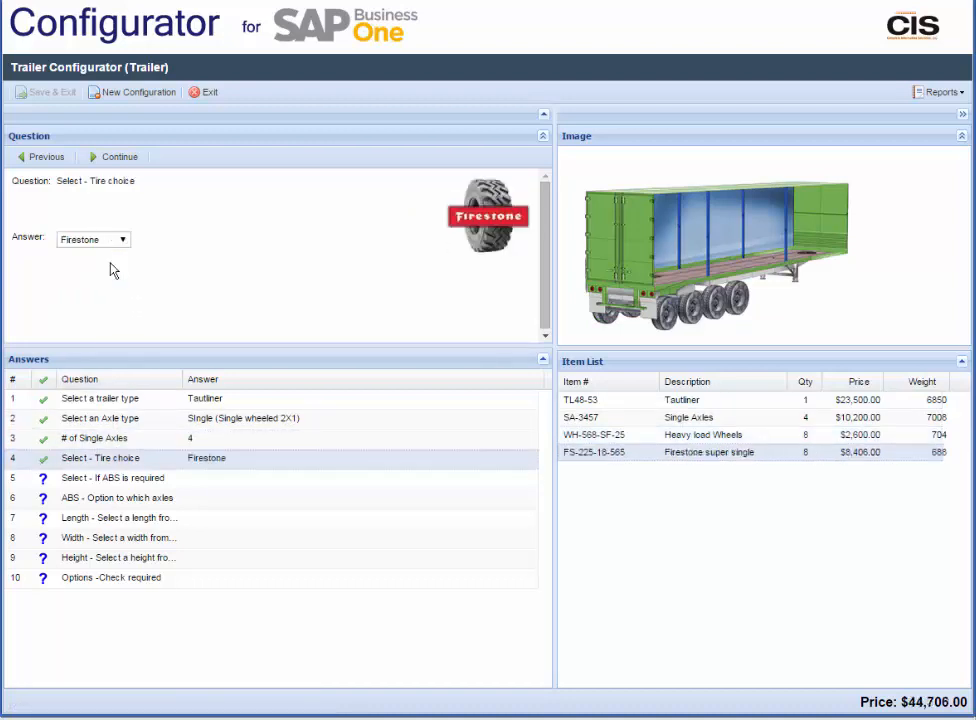
Answer Yes to requiring ABS and apply it to all axles
click(176, 477)
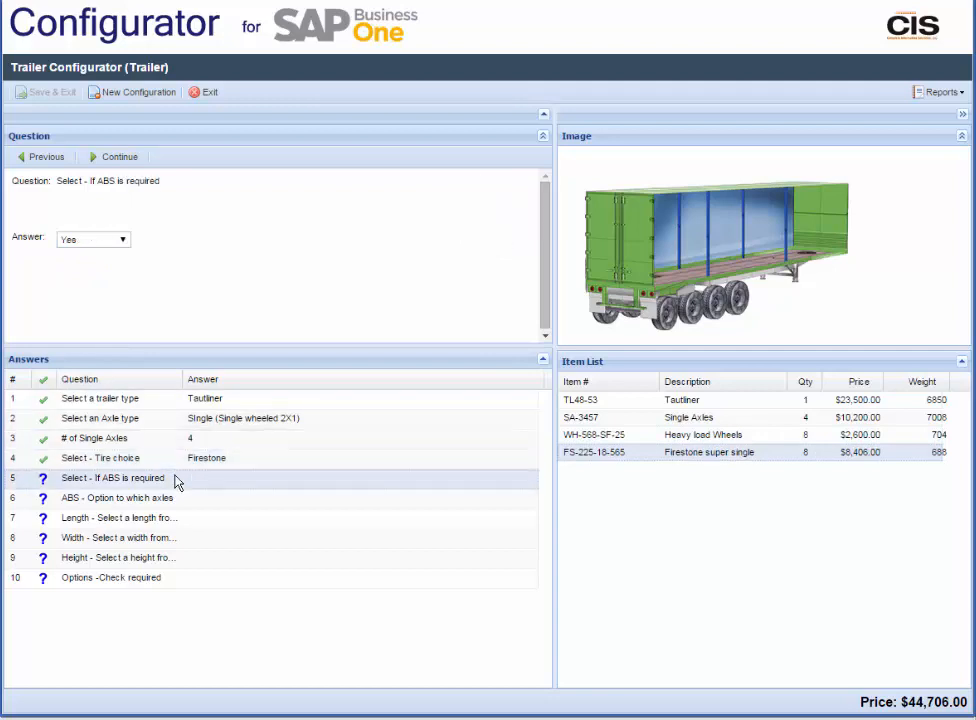
click(121, 158)
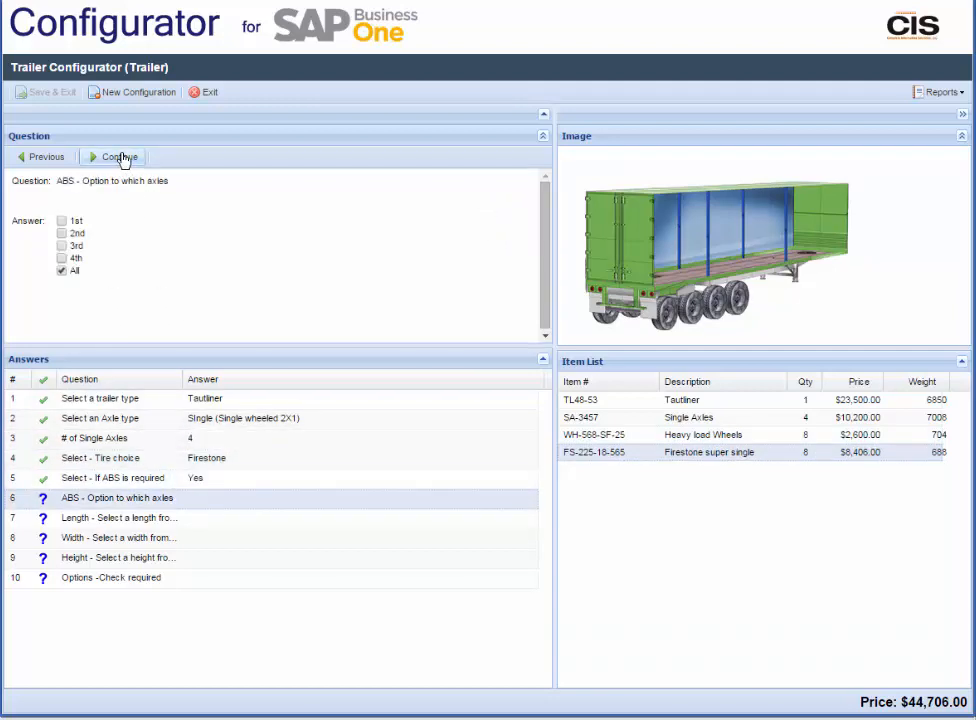
click(121, 158)
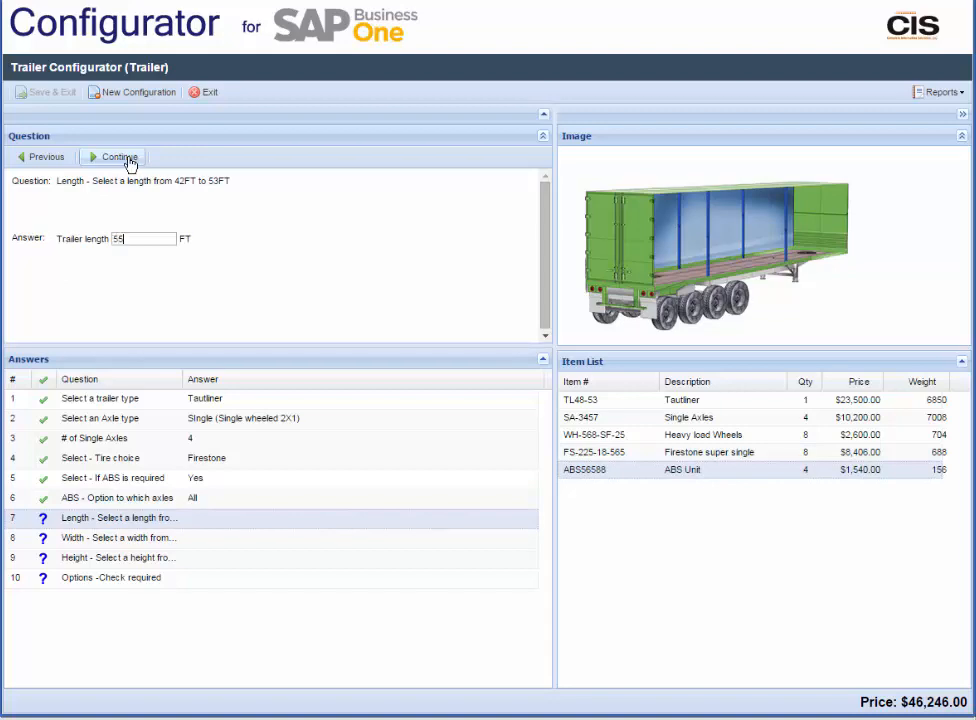
Try a trailer length of 55 FT and replace it with 50 FT
click(121, 158)
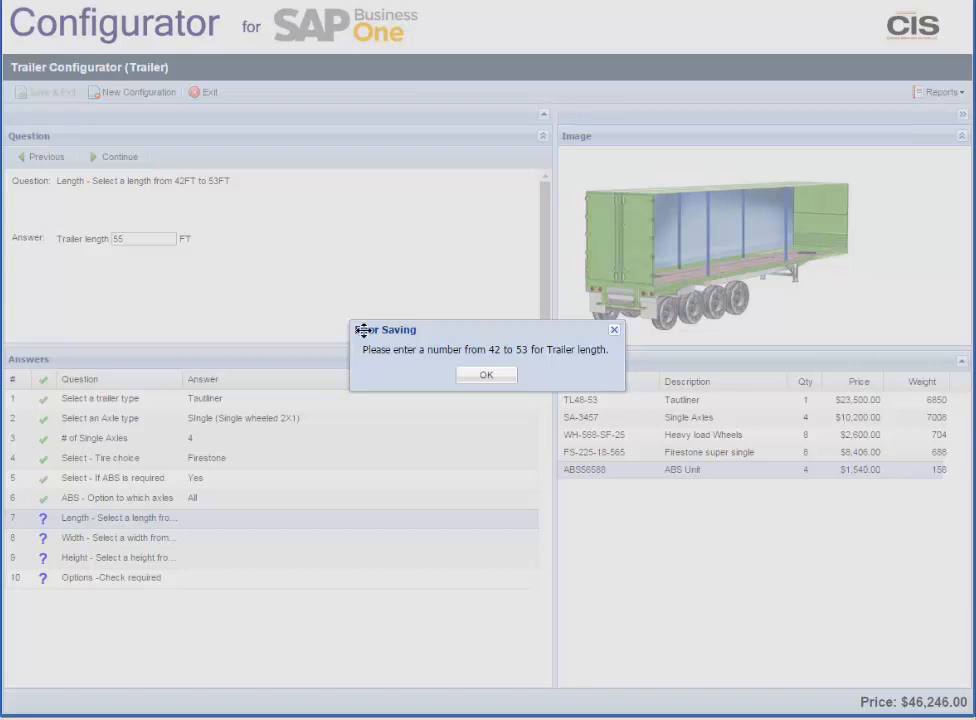
click(488, 377)
drag(139, 242, 106, 238)
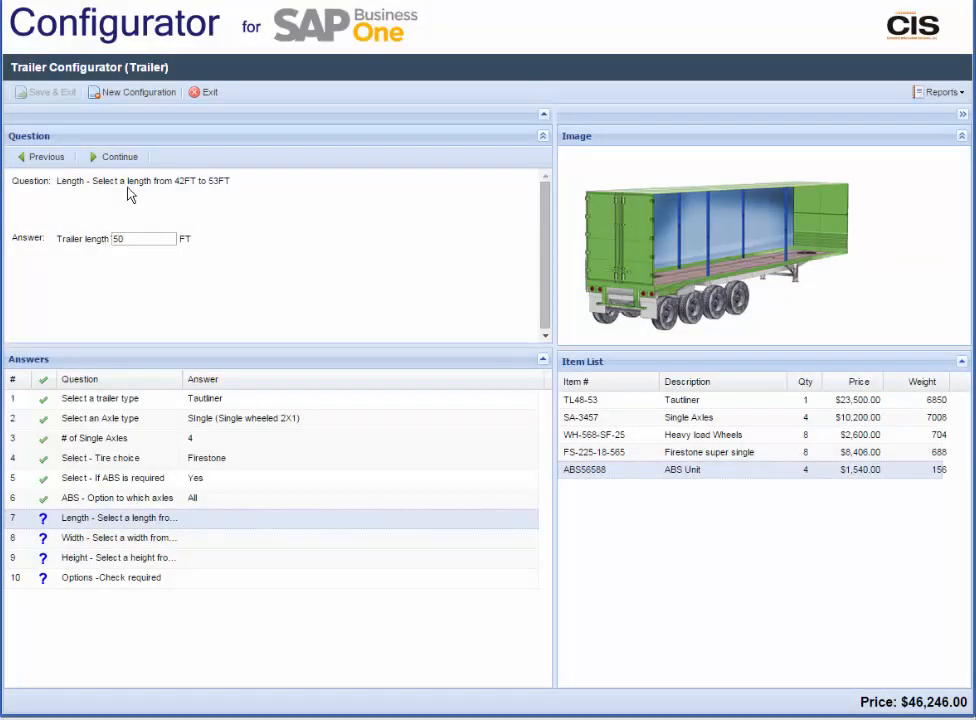
click(119, 158)
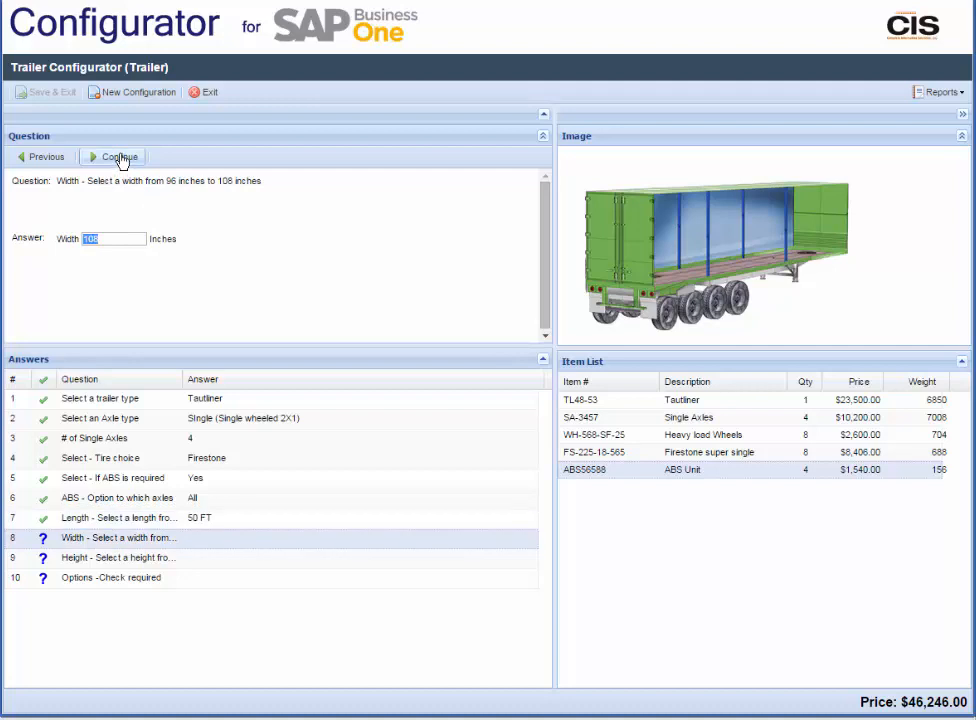
Complete the remaining answers with a width of 108 inches, a height of 11 Ft and the Landing Gear option
click(119, 158)
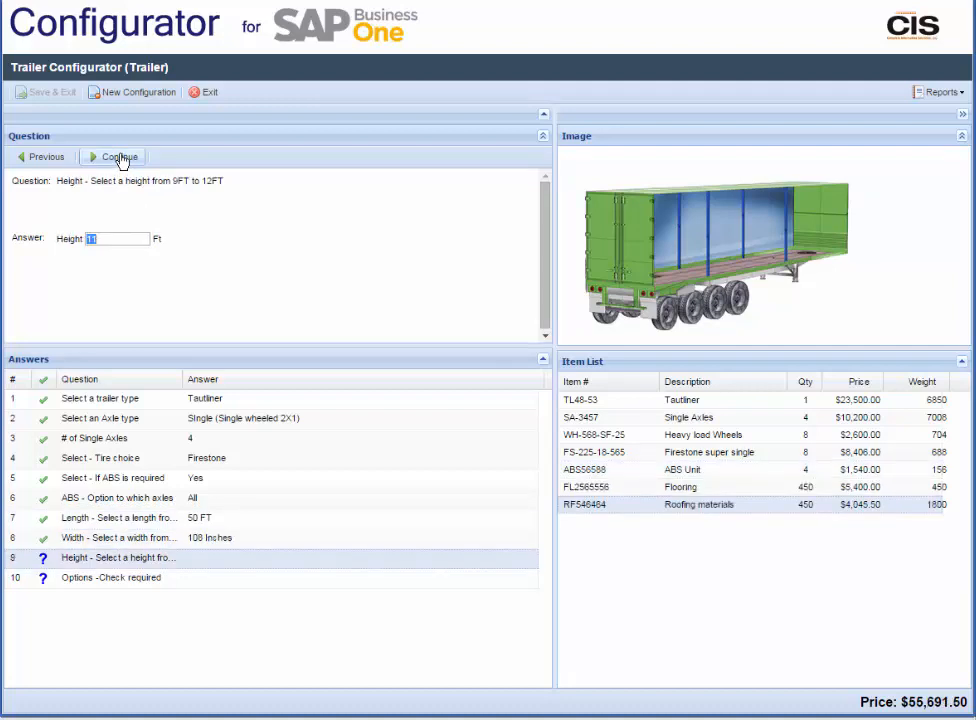
click(119, 158)
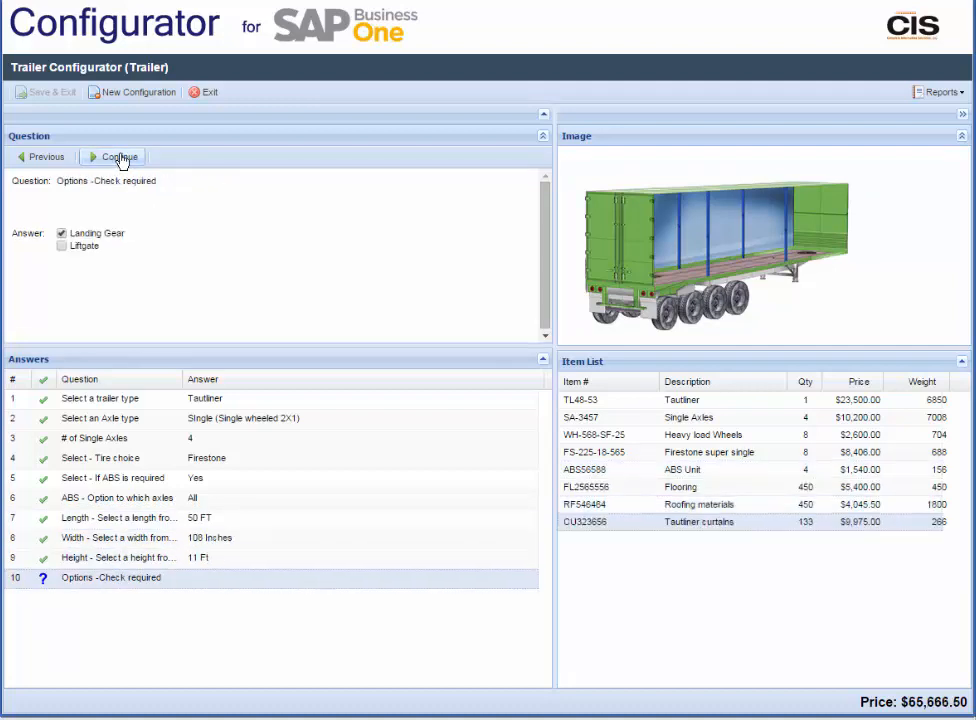
click(119, 158)
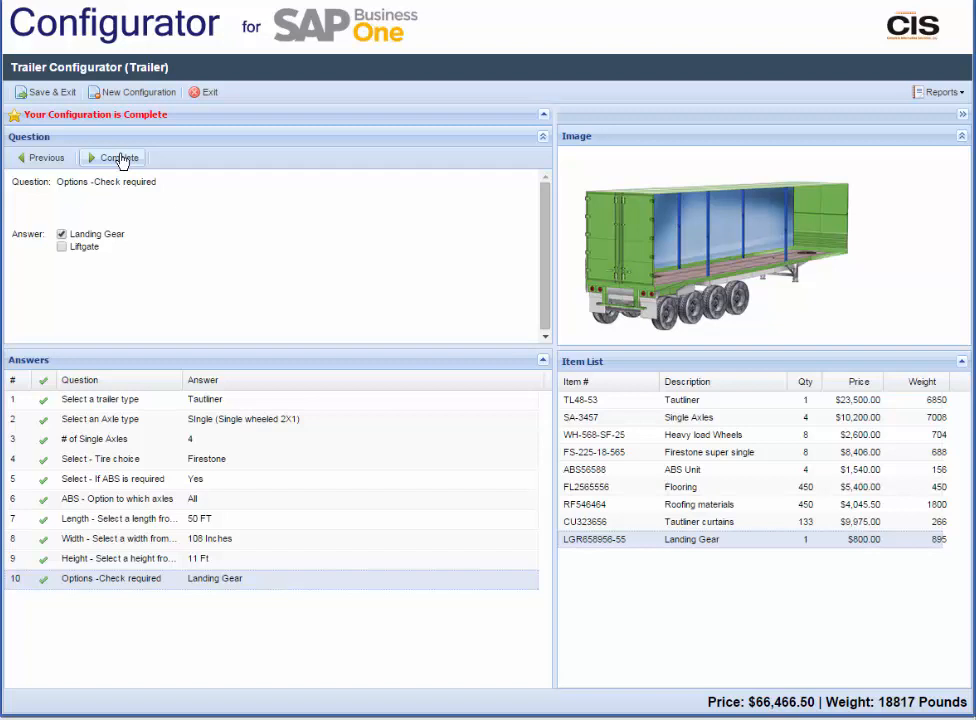
Change the axle type answer to Double (Twin wheeled 2X2)
click(142, 421)
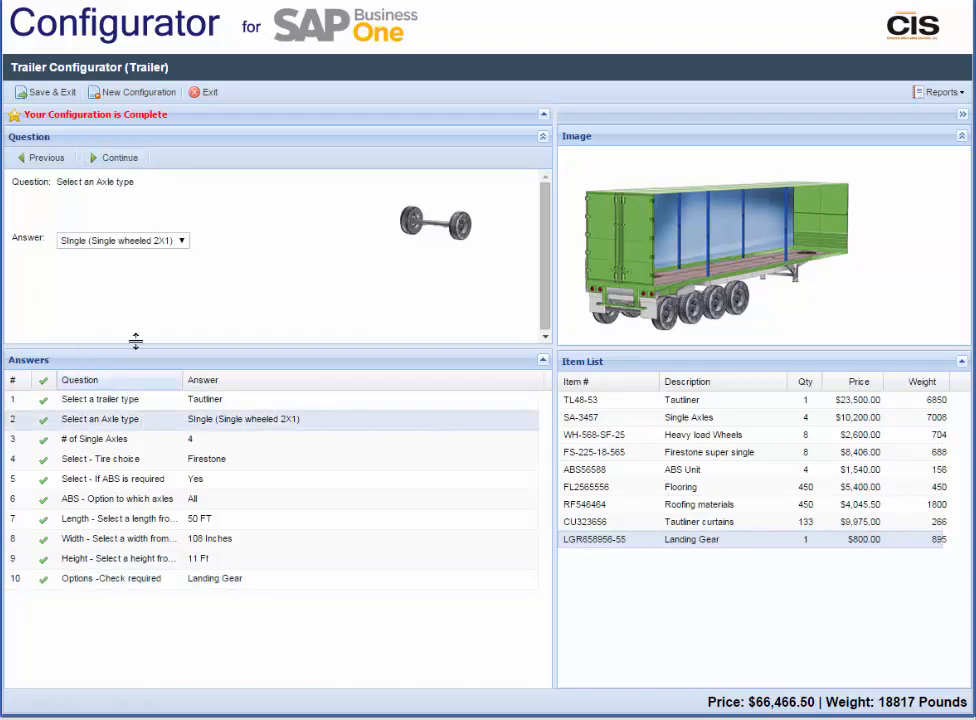
click(157, 243)
click(152, 266)
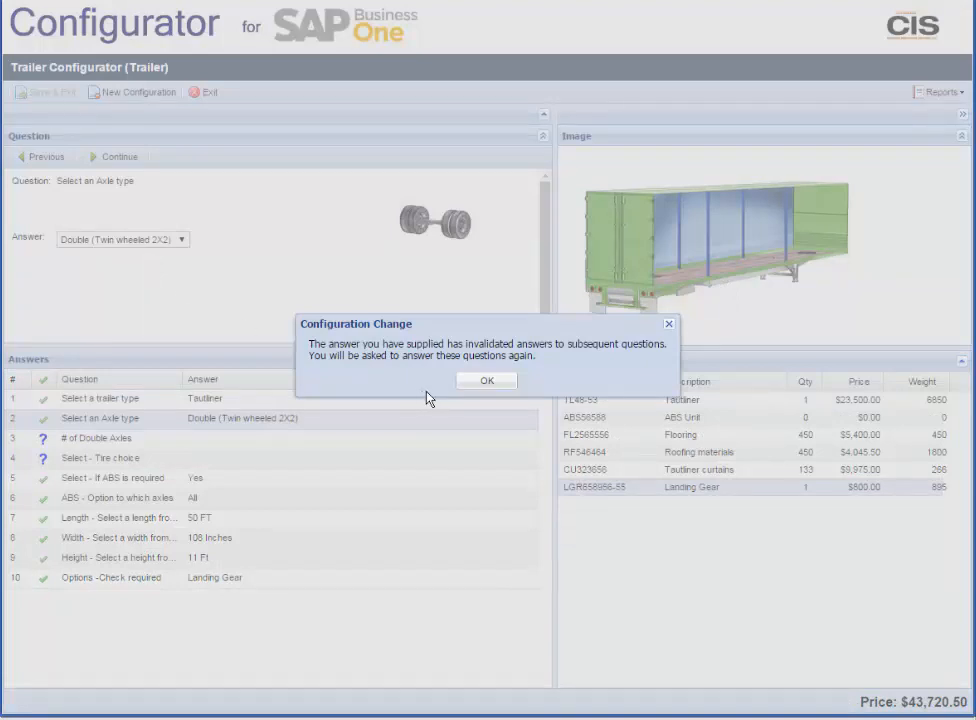
Answer the invalidated questions with 4 double axles and Continental tires, and save the configuration to the quote
click(476, 384)
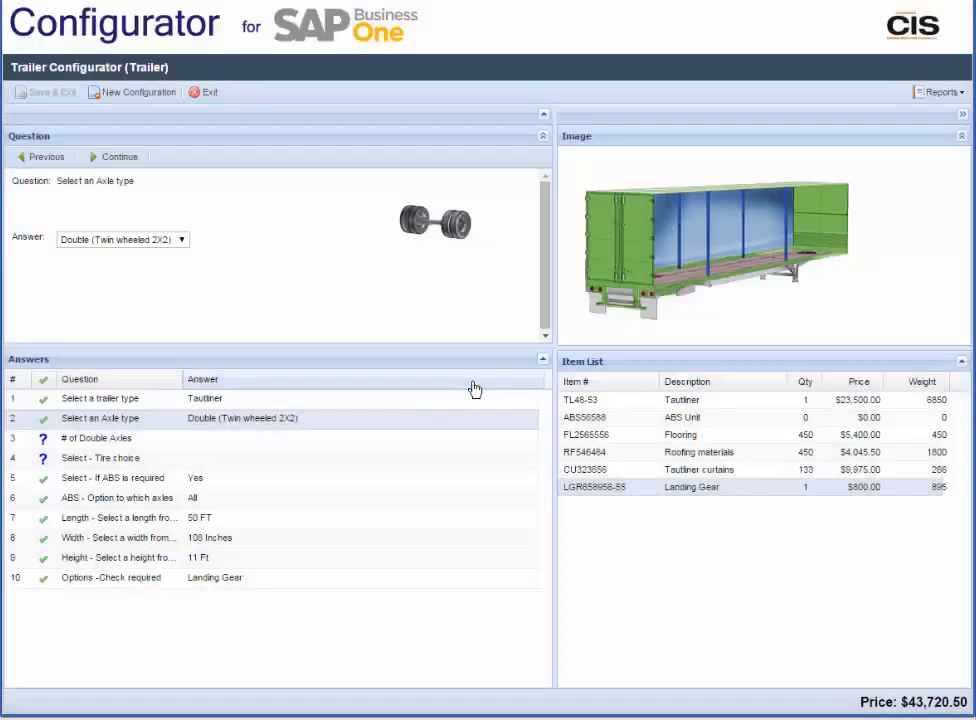
click(296, 444)
click(120, 157)
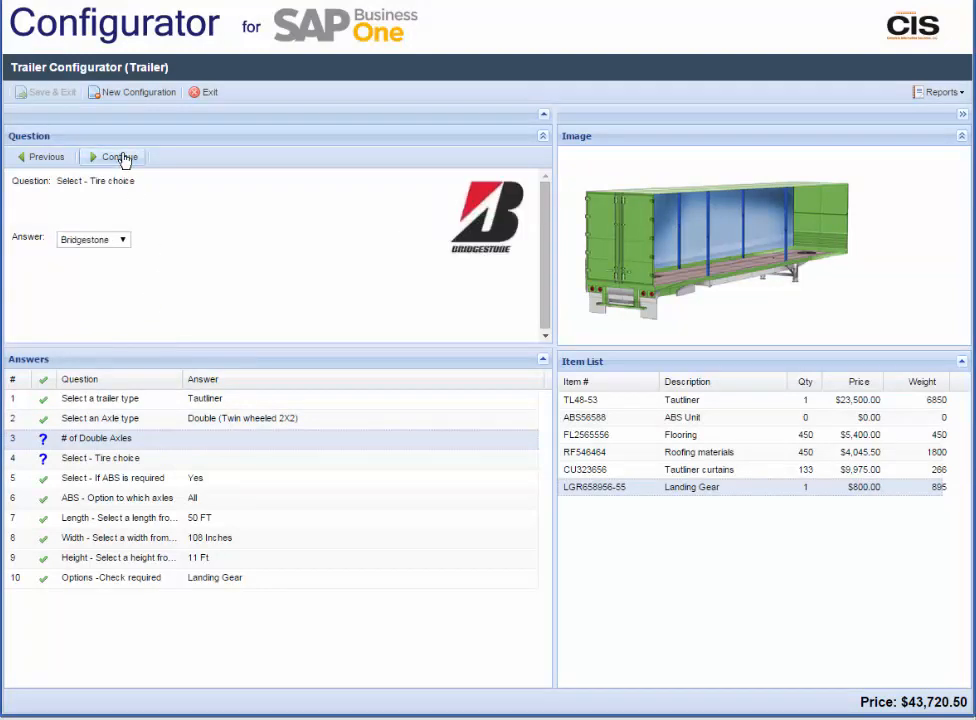
click(100, 240)
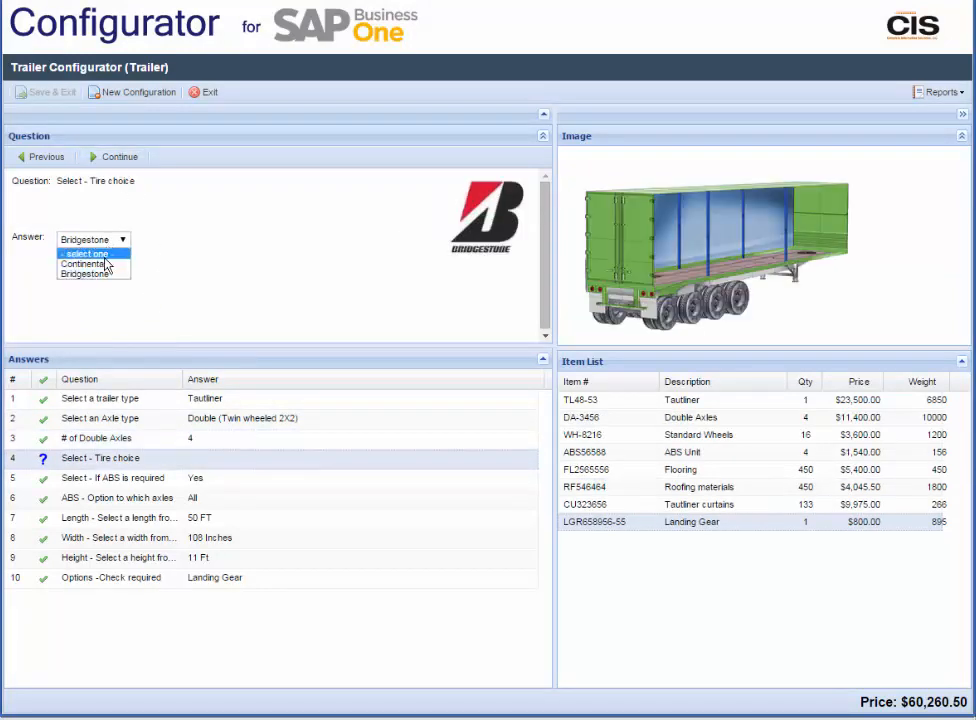
click(104, 264)
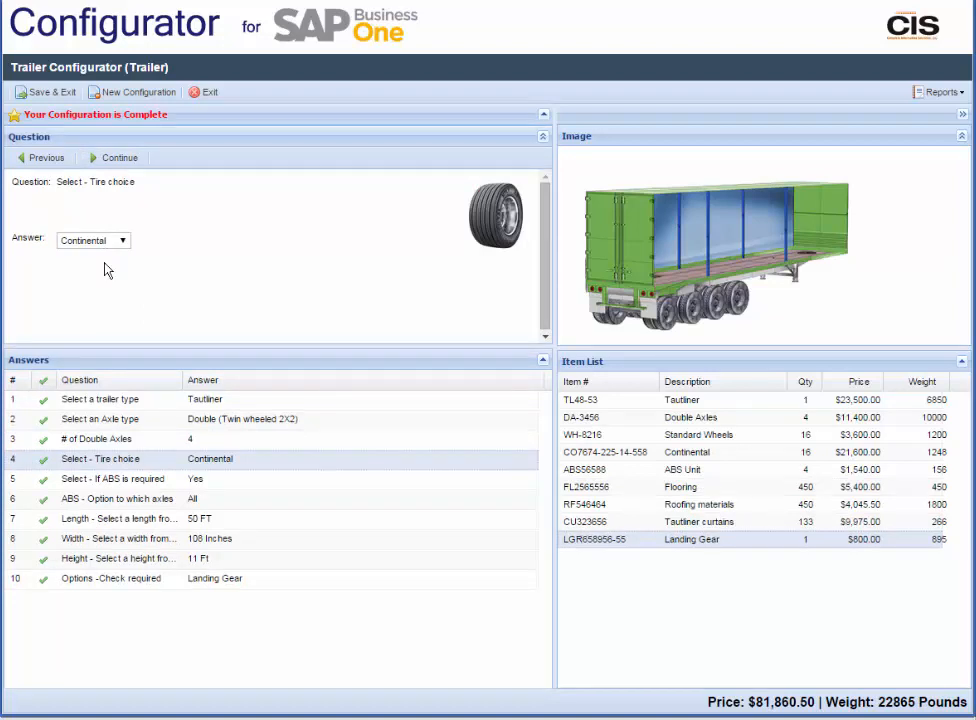
click(48, 93)
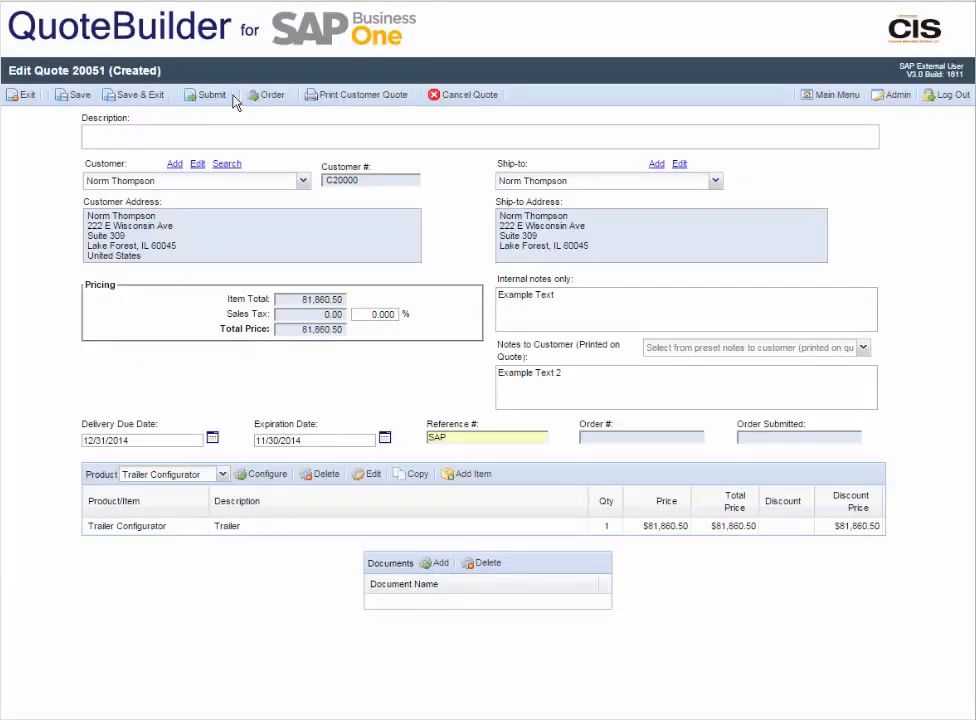
Preview the printed customer quote without its unsaved changes
click(336, 97)
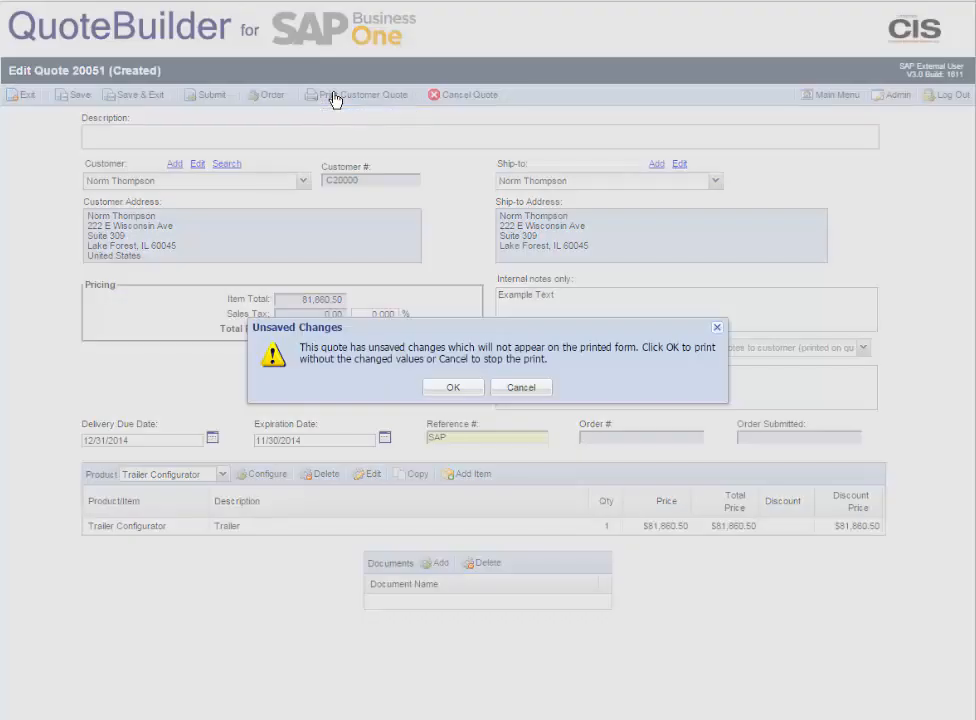
click(453, 387)
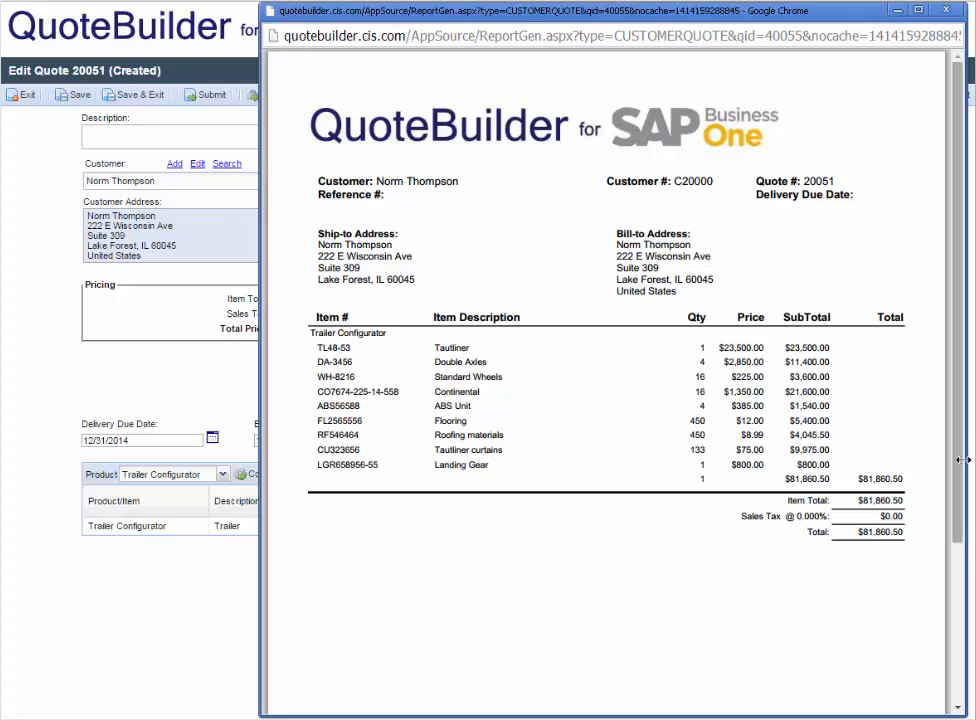
drag(962, 464, 941, 398)
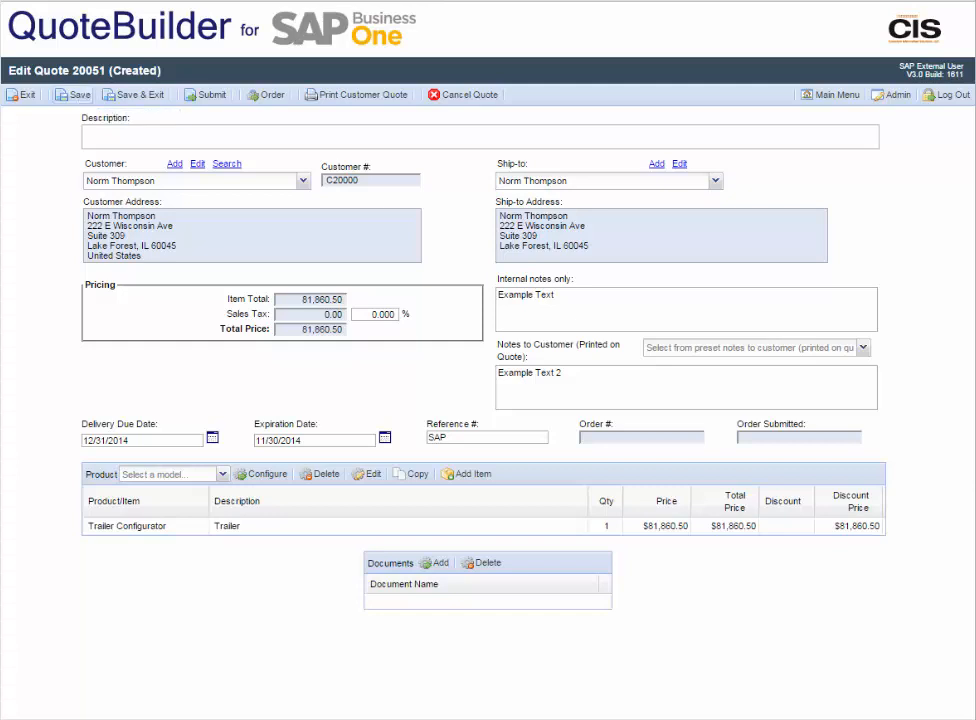
Save the quote and generate its printed customer version with the saved values
click(78, 96)
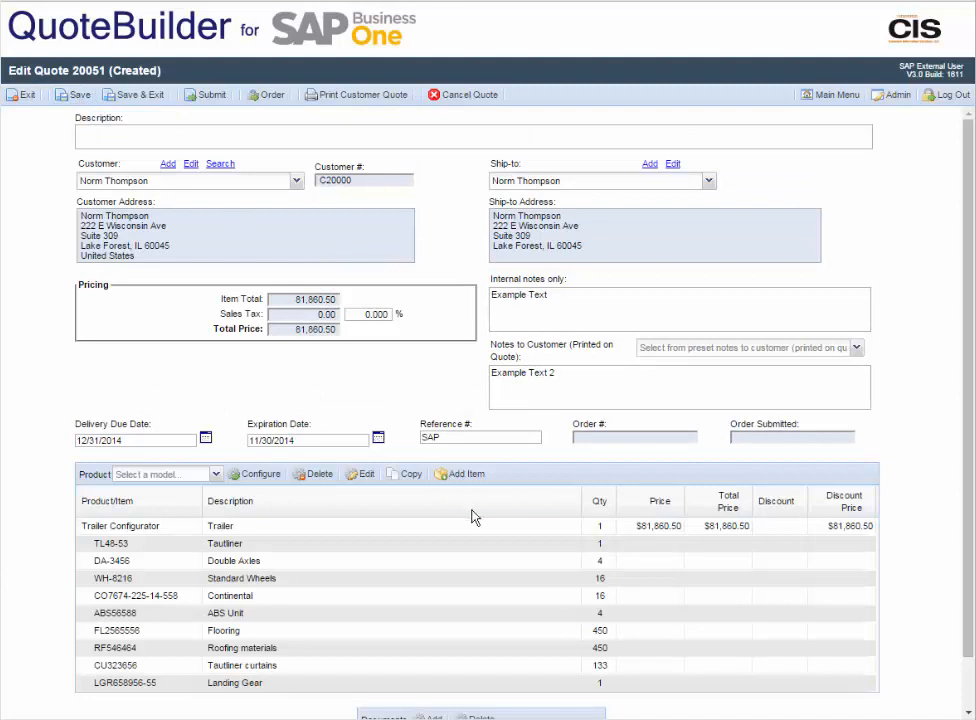
click(366, 100)
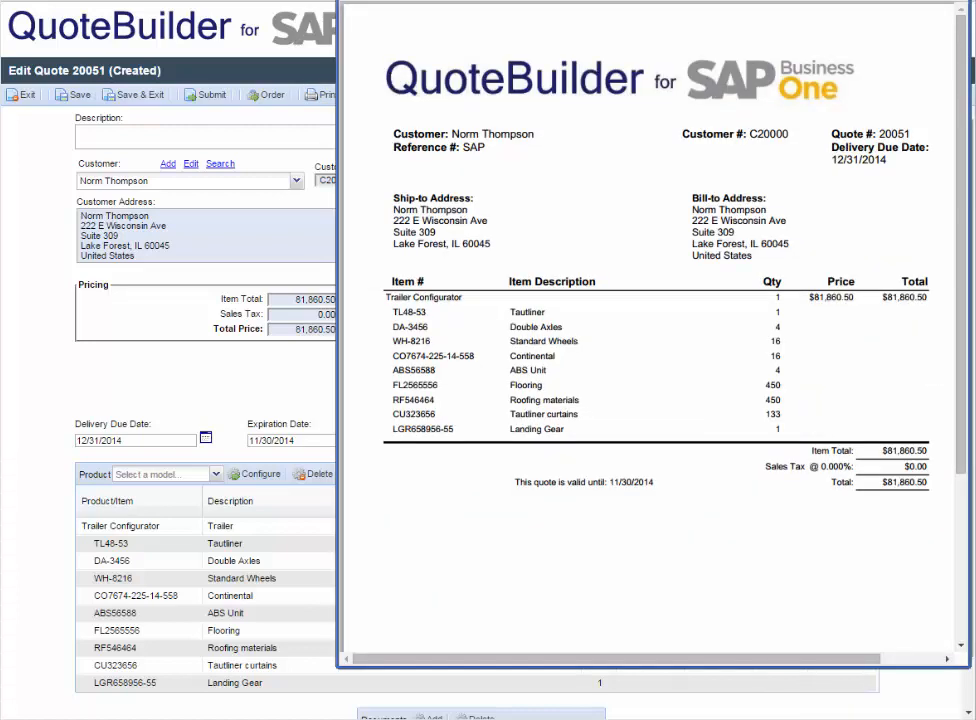
click(299, 58)
Submit the quote for review, and reopen the submitted quote as a revision
click(207, 97)
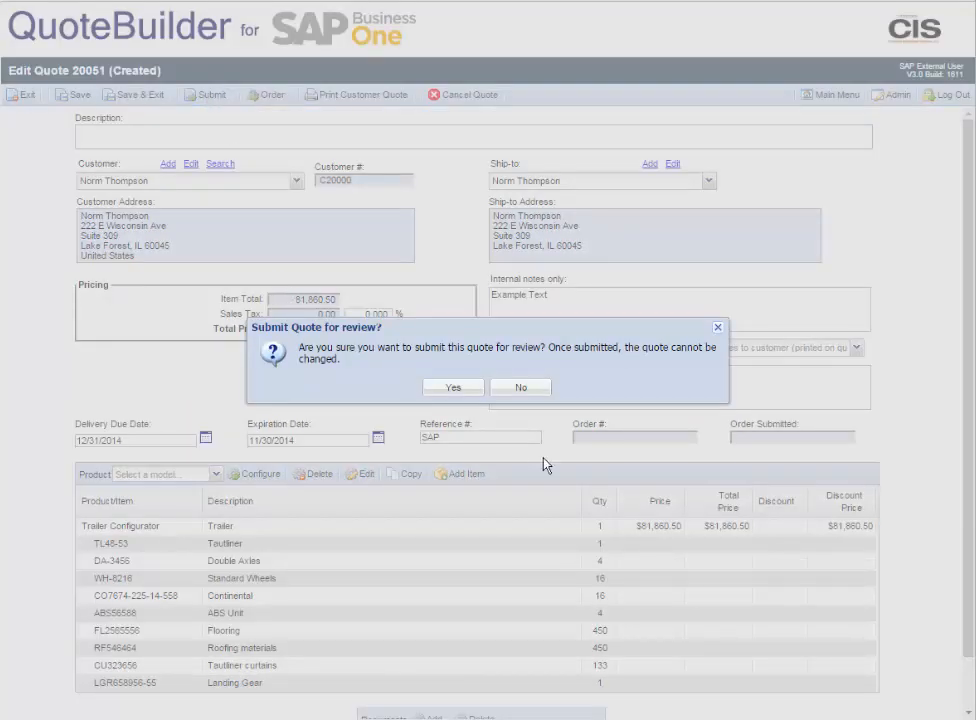
click(454, 389)
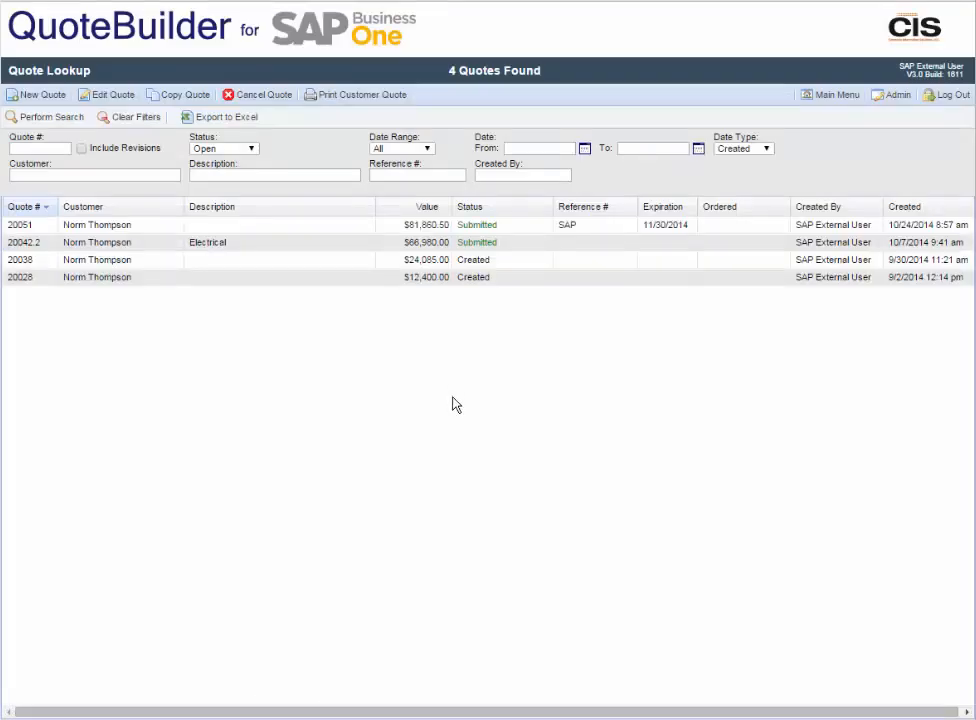
click(120, 228)
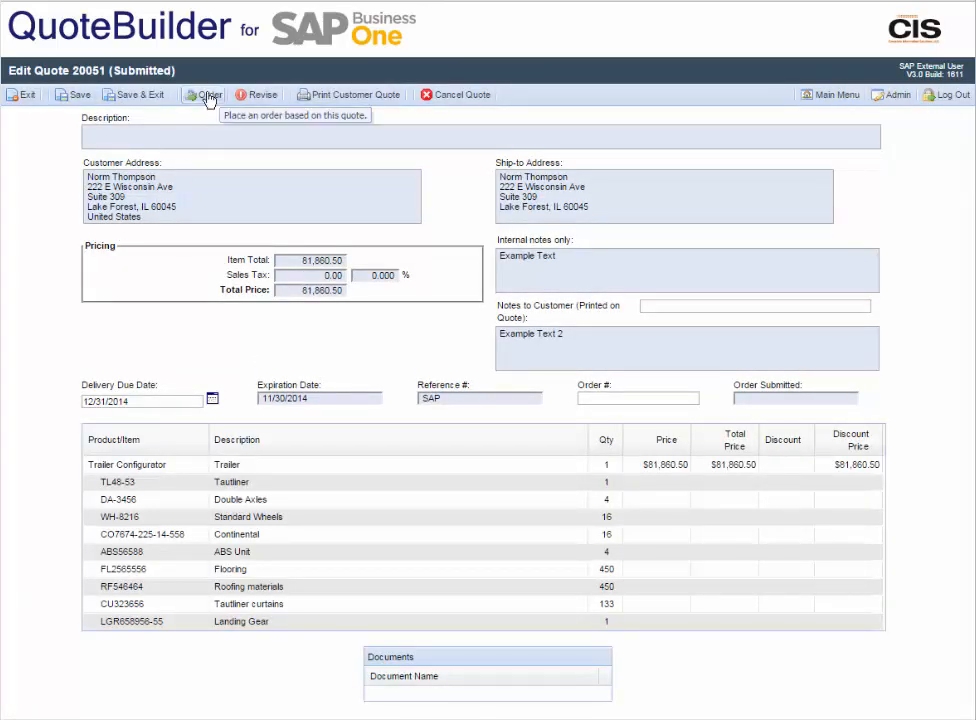
click(253, 100)
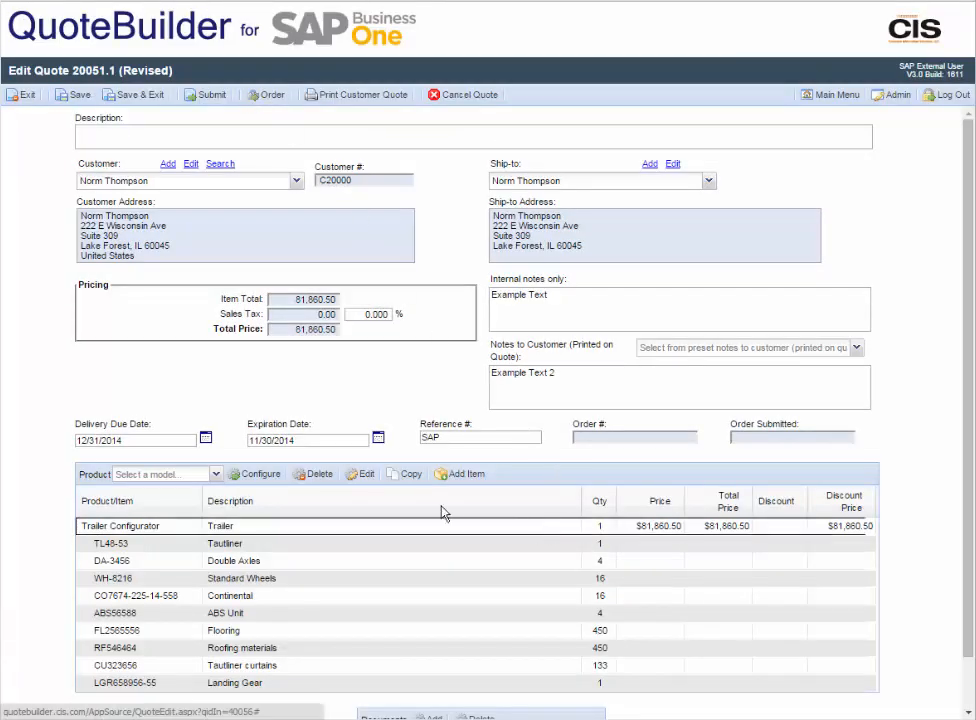
Try Flat bed as the trailer type in the revised quote's trailer configuration
click(362, 474)
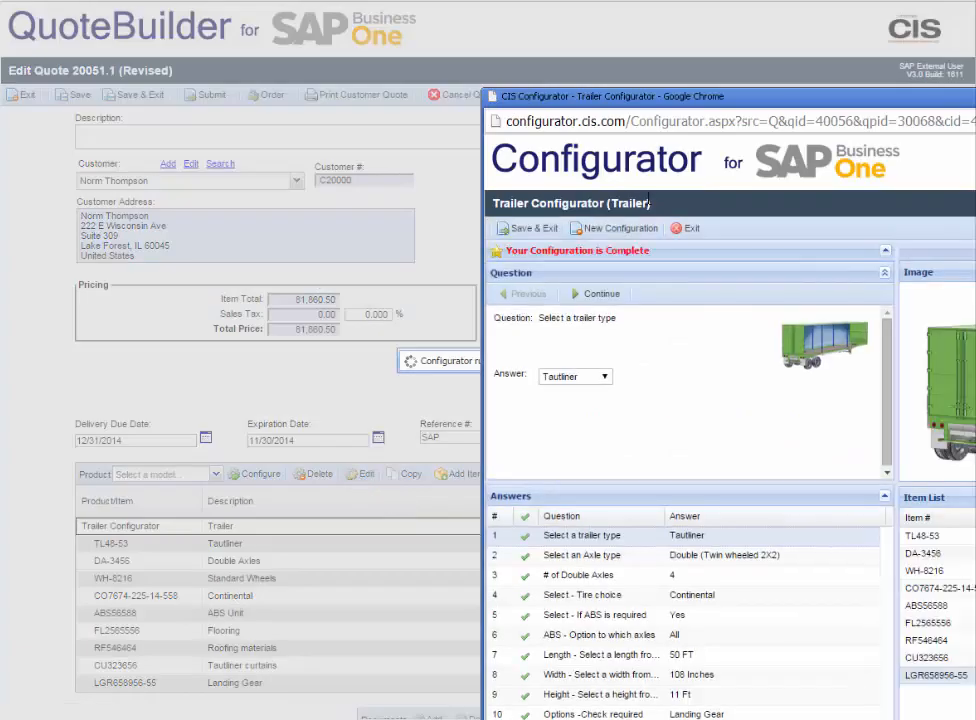
click(110, 291)
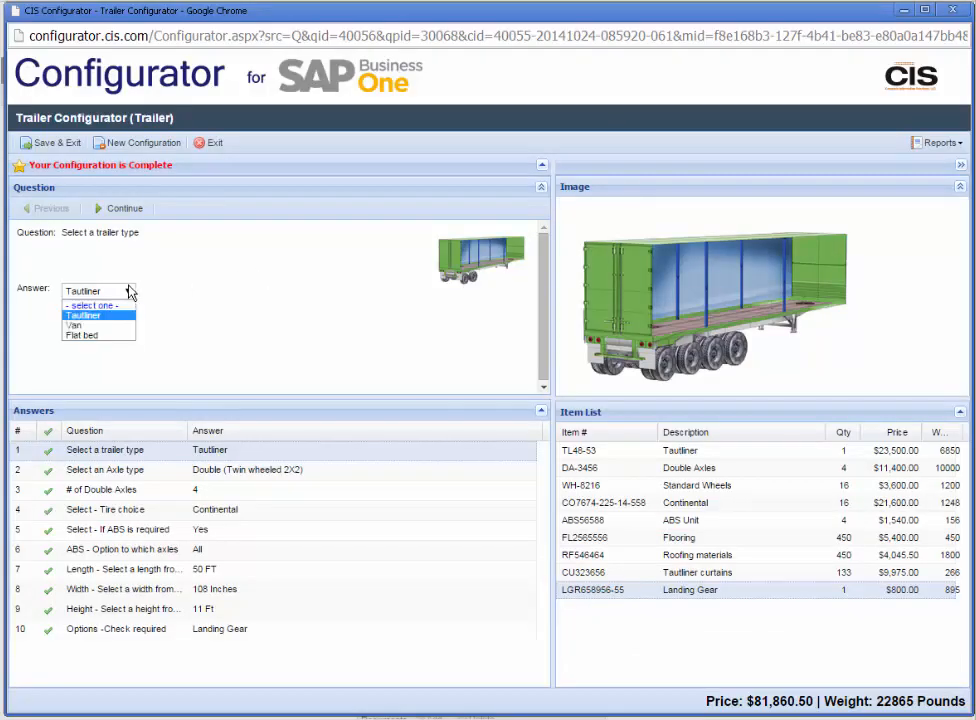
click(108, 337)
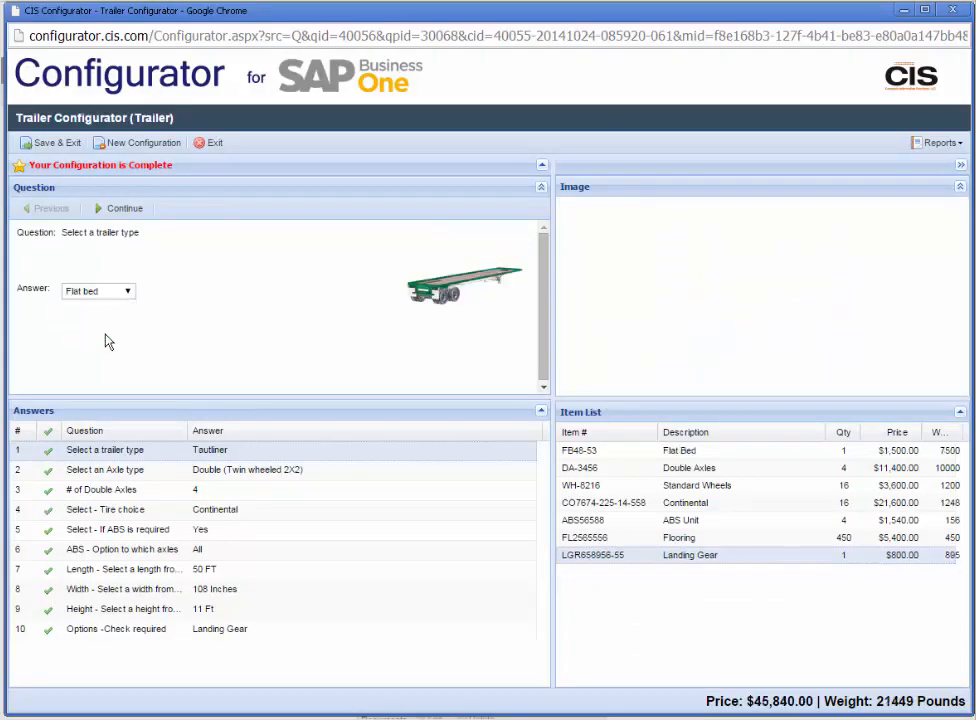
click(124, 210)
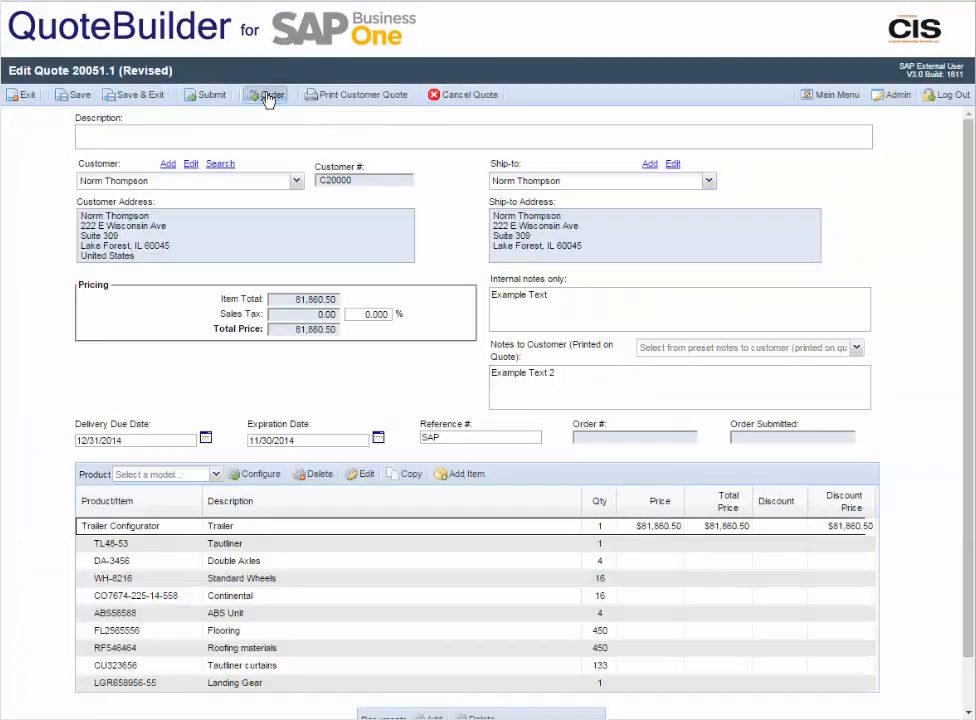
Place an order from the revised quote and search the quote list for status Ordered
click(268, 96)
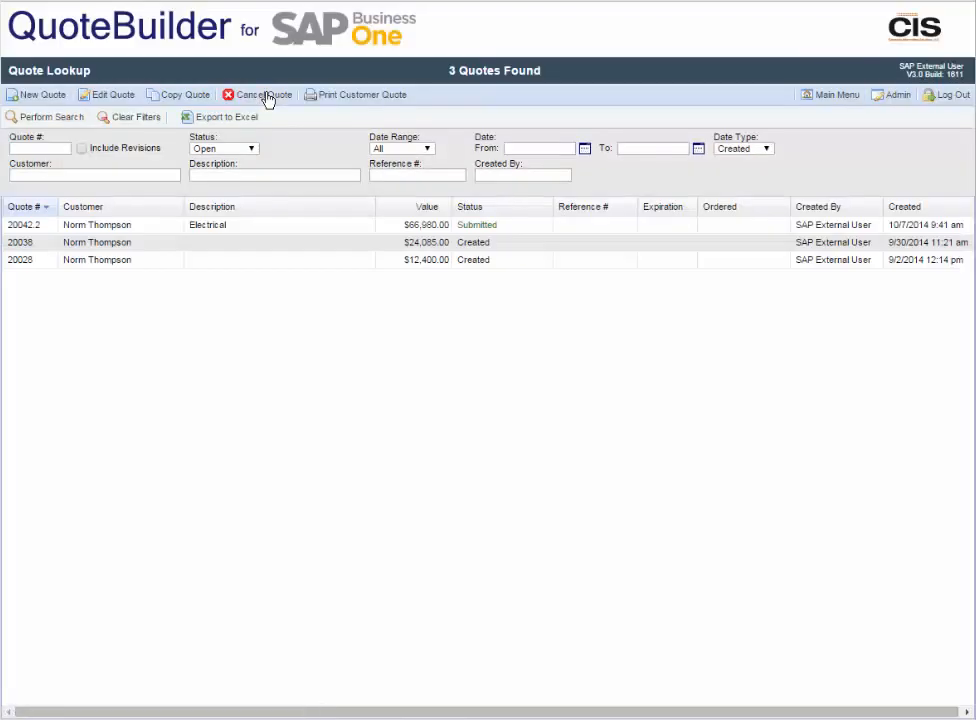
click(222, 149)
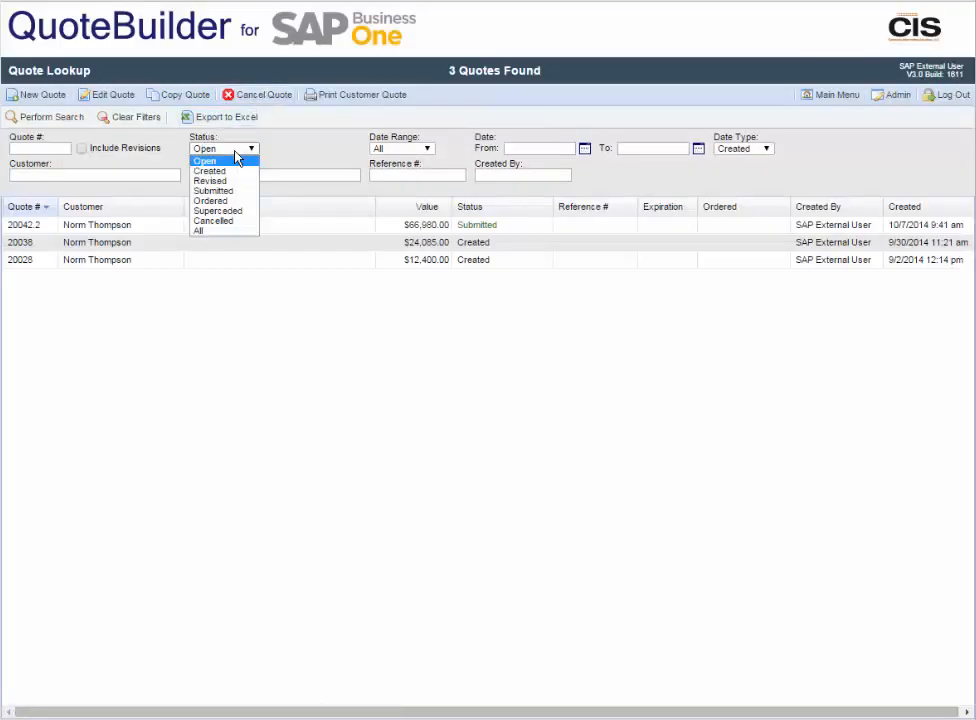
click(225, 201)
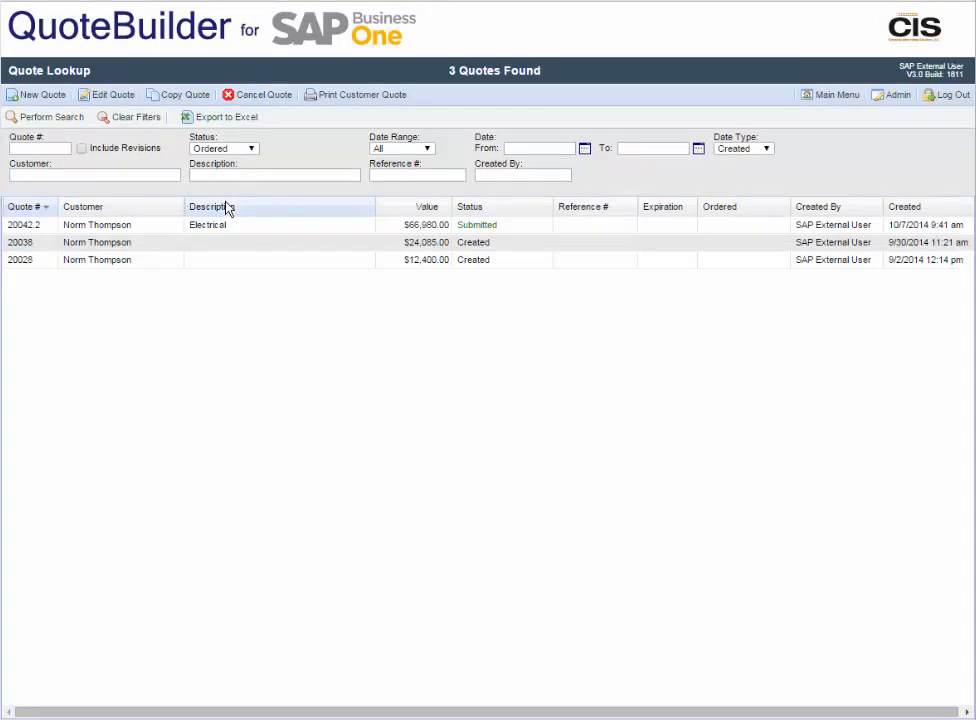
click(63, 118)
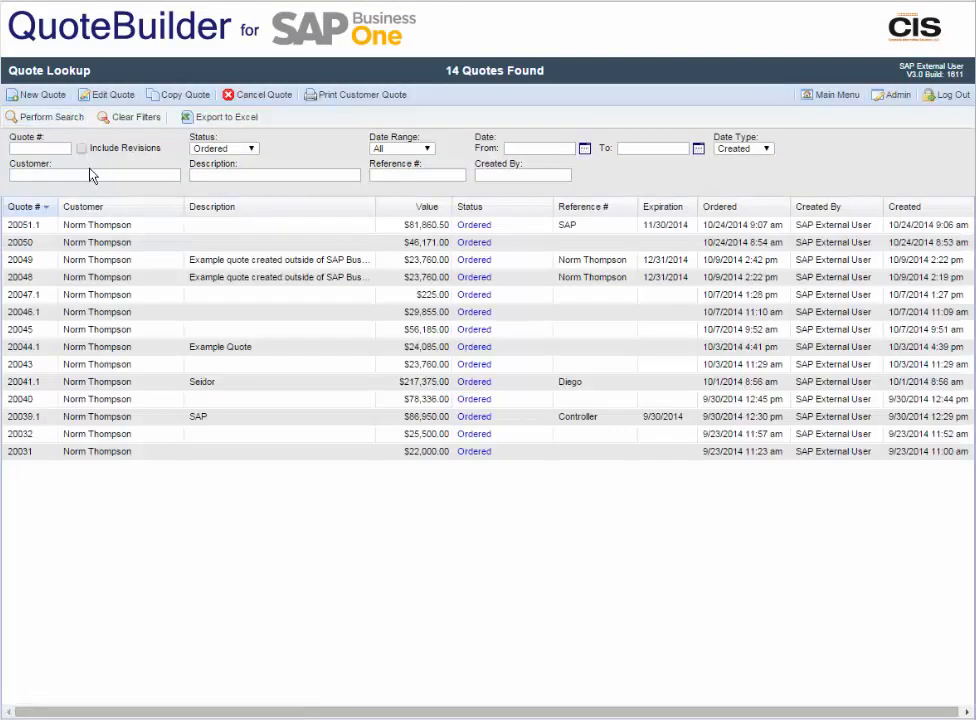
Open the newly ordered quote with reference SAP and check its order number
click(99, 228)
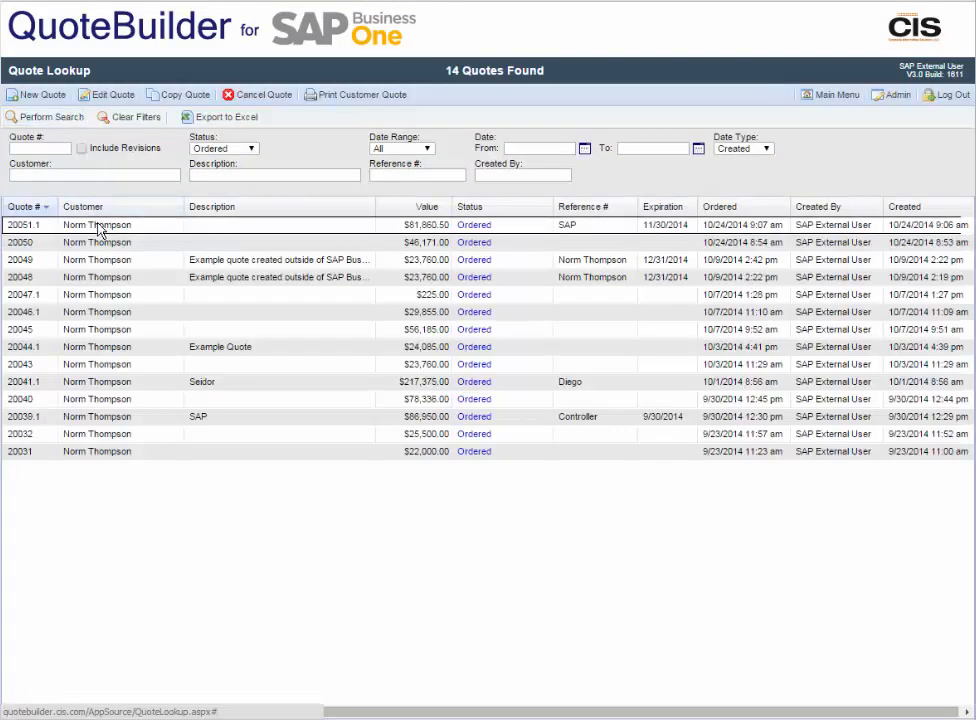
double_click(99, 228)
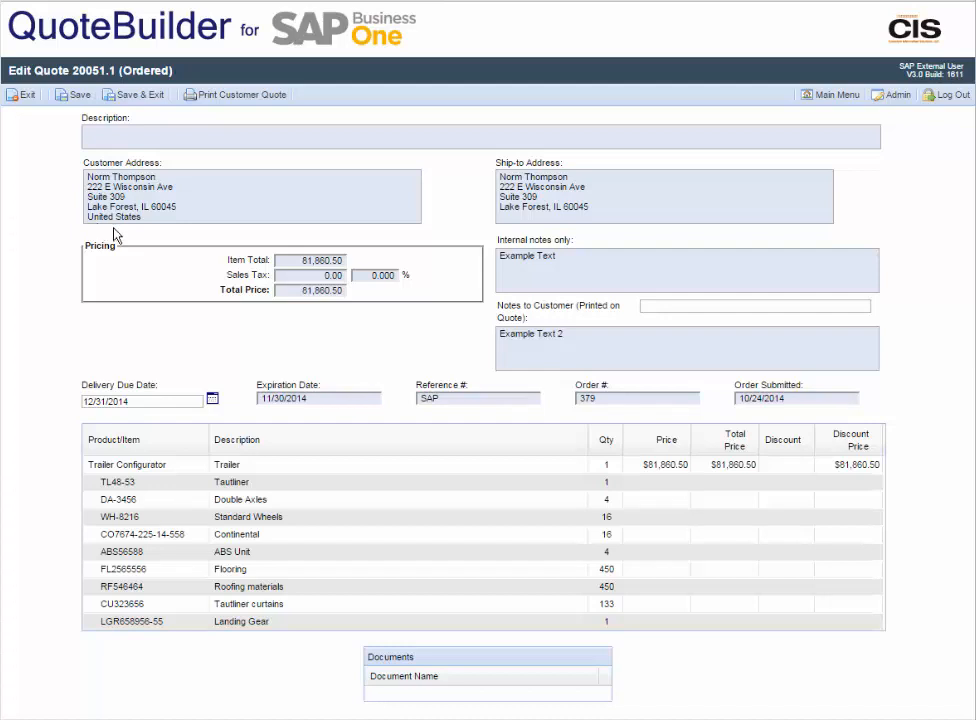
double_click(597, 399)
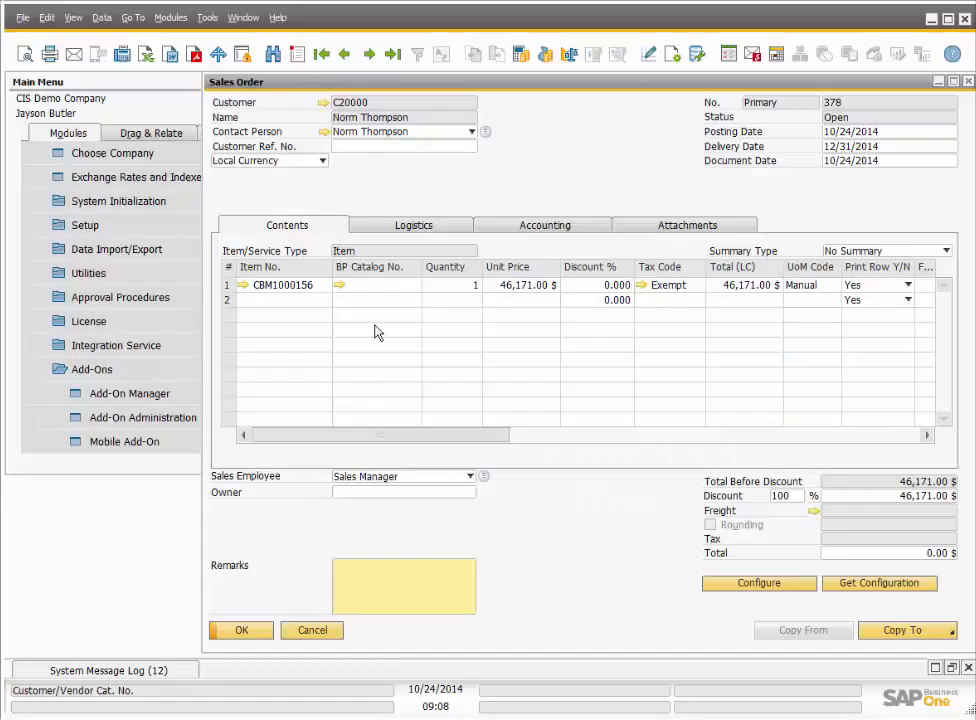
In SAP Business One, go to the last sales order and open the bill of materials for its line item
click(392, 54)
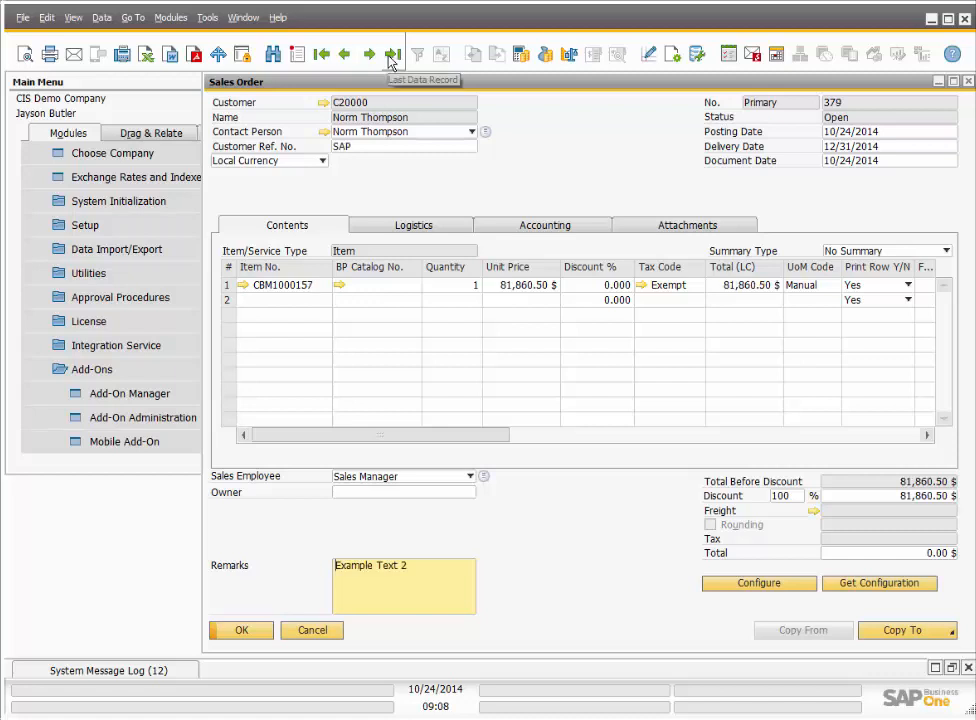
click(244, 286)
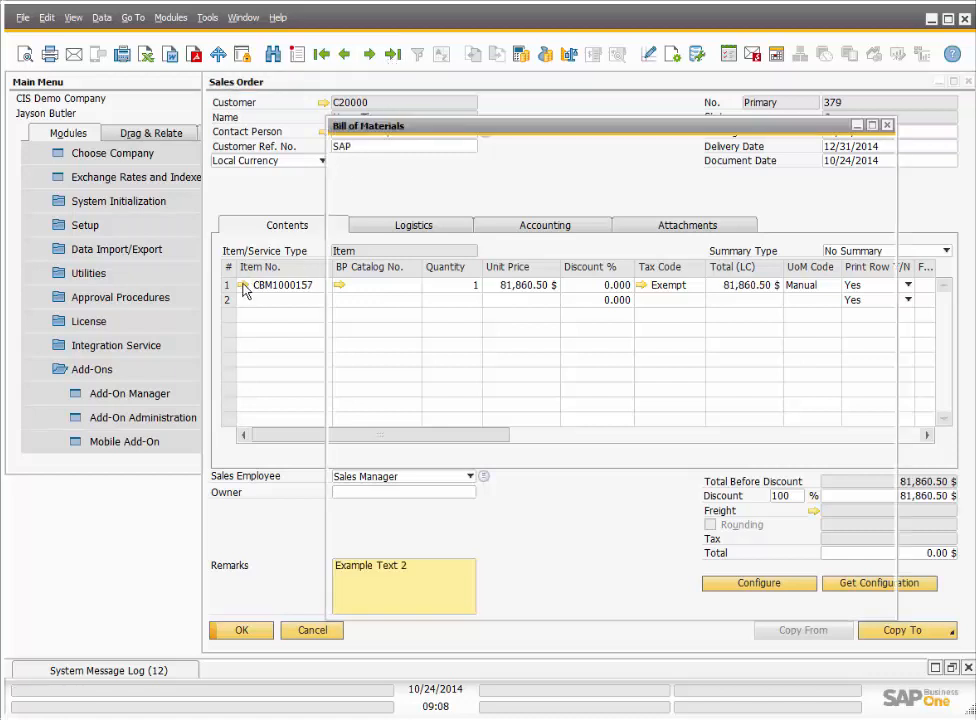